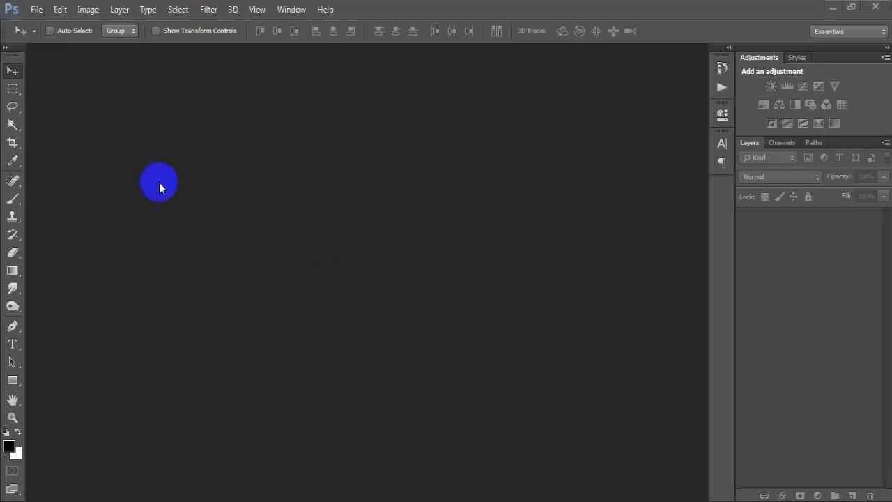
# Open the bearded-man portrait 00001.offer2
pyautogui.click(35, 10)
pyautogui.click(41, 37)
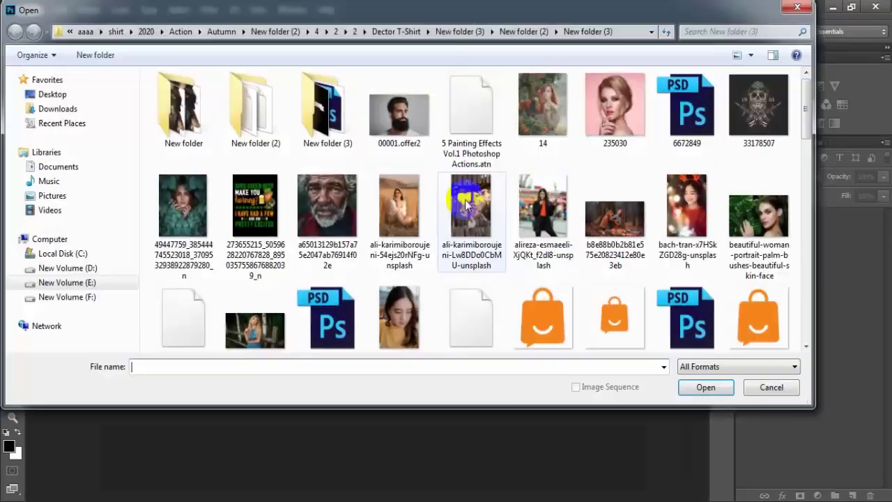
pyautogui.doubleClick(399, 113)
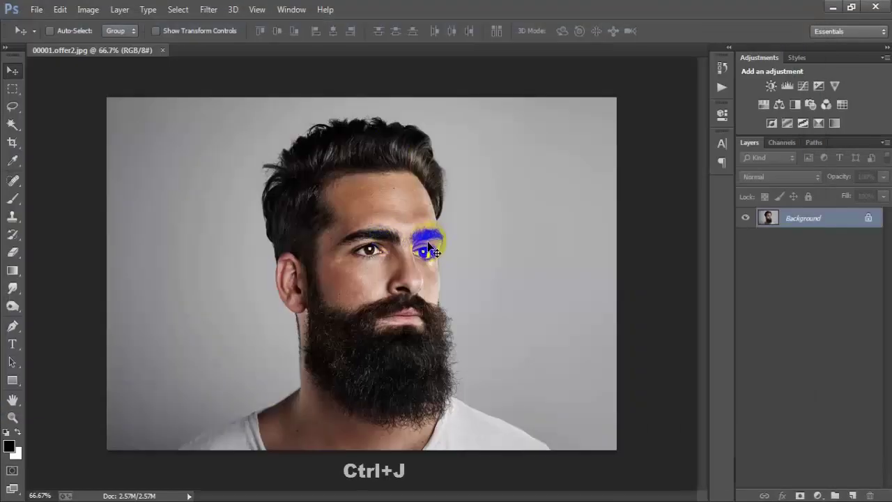
# Duplicate the background into Layer 1 and apply Auto Tone to it
pyautogui.hotkey('ctrl', 'j')
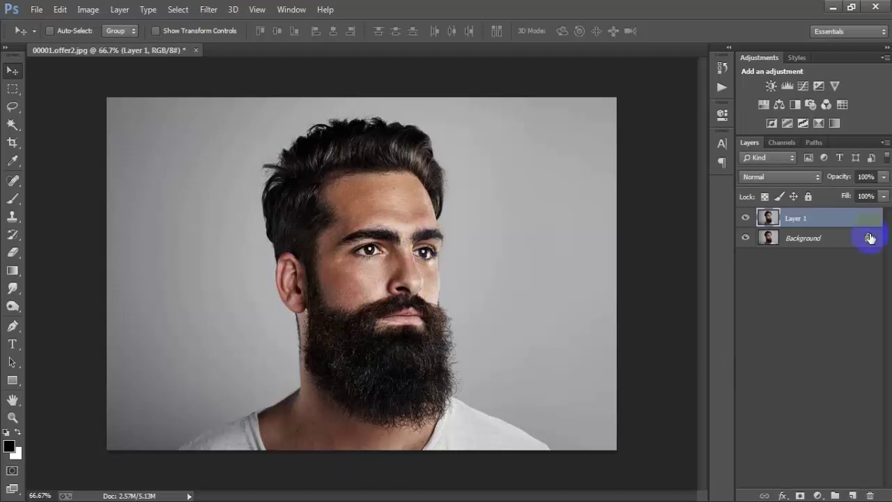
pyautogui.hotkey('ctrl', 'shift', 'l')
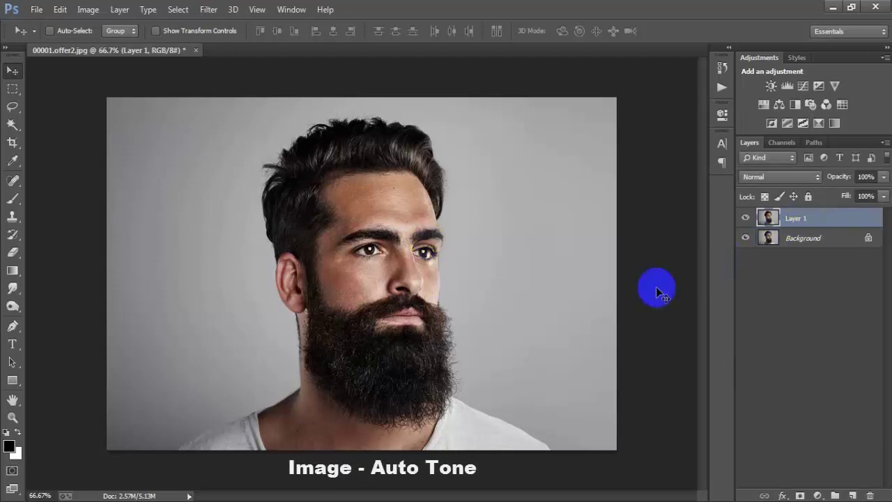
pyautogui.click(88, 10)
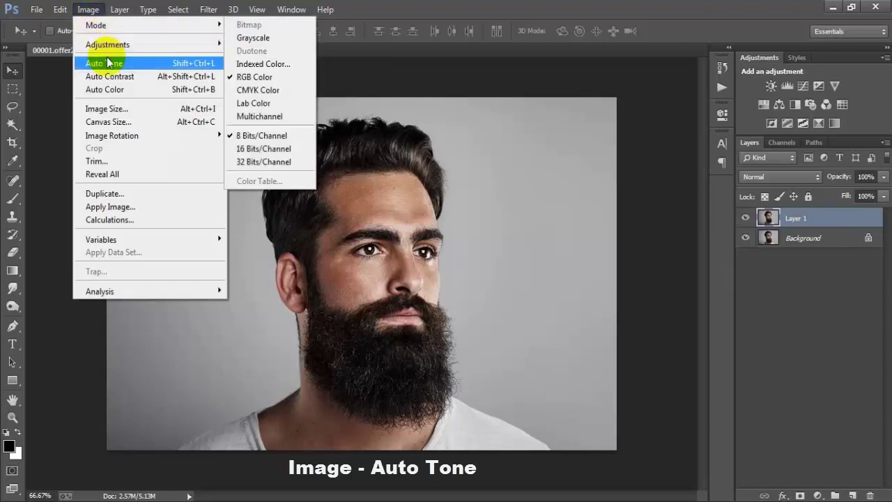
pyautogui.click(180, 64)
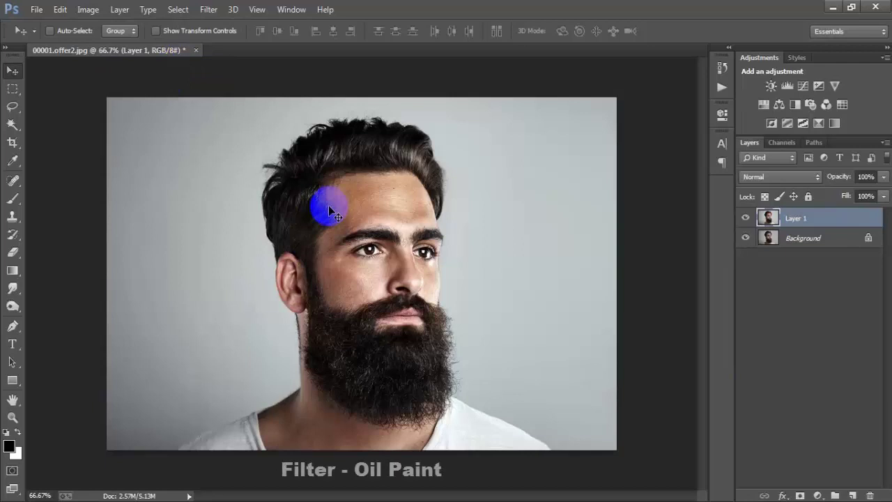
# Start an Oil Paint filter with Stylization 5.2 and Cleanliness 2.1
pyautogui.click(207, 11)
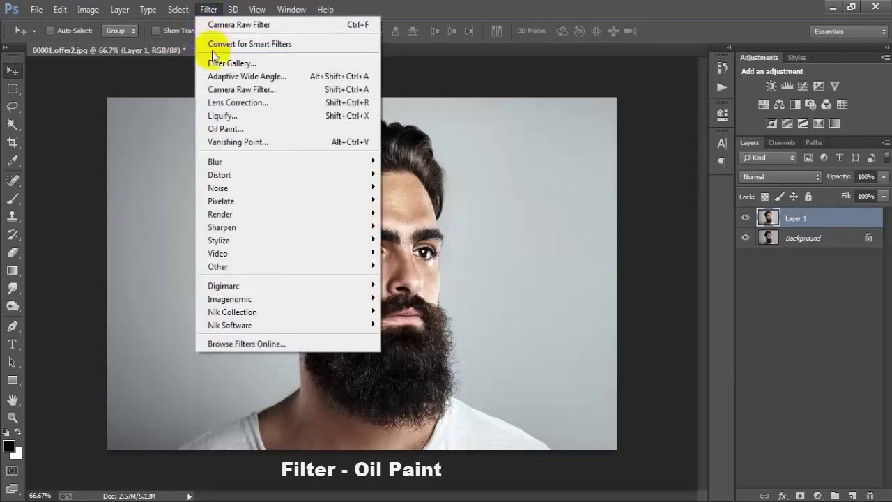
pyautogui.click(293, 137)
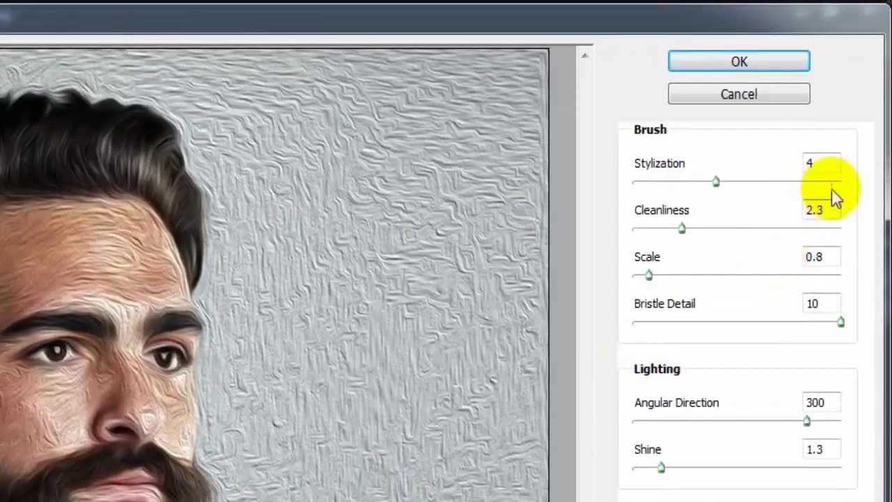
pyautogui.doubleClick(840, 104)
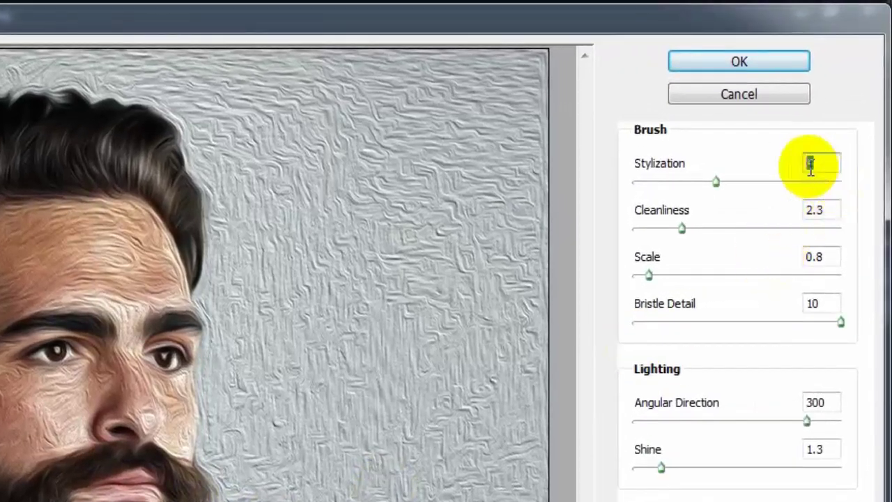
pyautogui.write('5.')
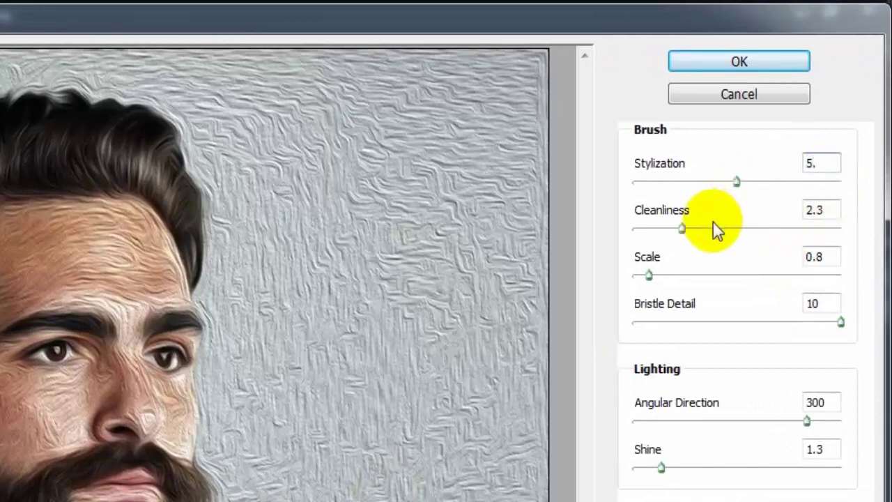
pyautogui.write('2')
pyautogui.click(822, 210)
pyautogui.doubleClick(829, 210)
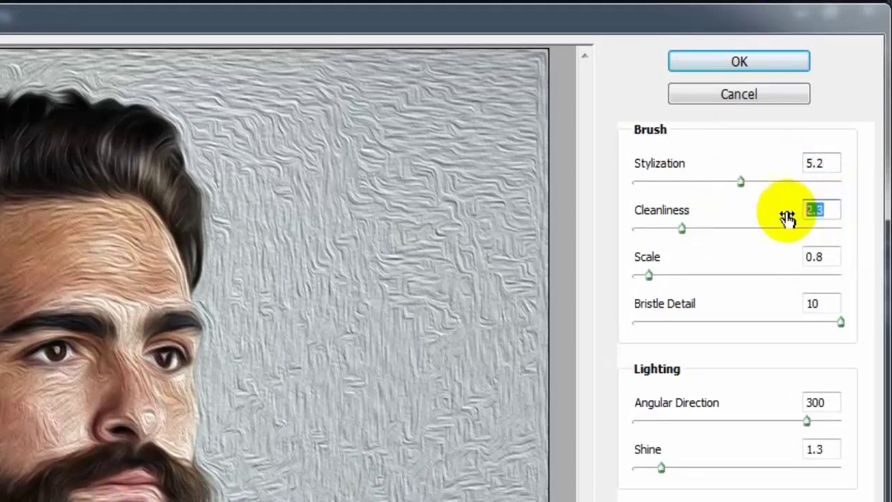
pyautogui.write('2.')
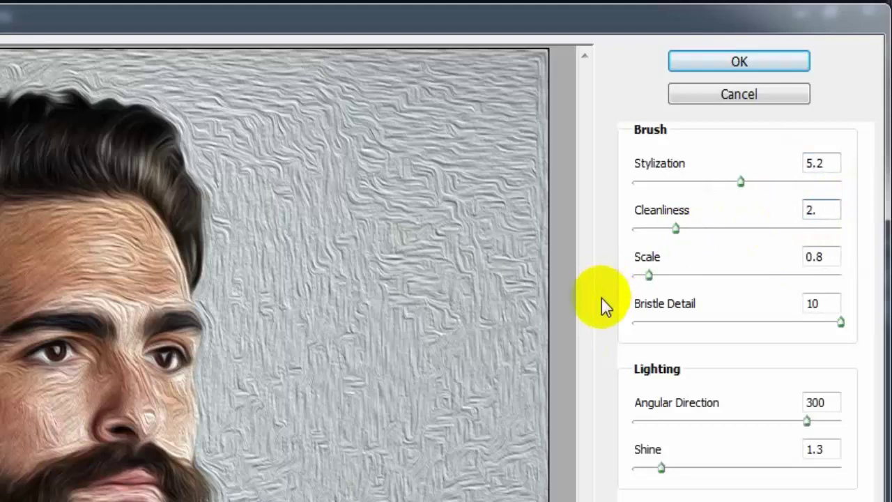
pyautogui.write('1')
# Set Oil Paint Scale to 0.1, with Bristle Detail, Angular Direction and Shine at 0
pyautogui.doubleClick(826, 256)
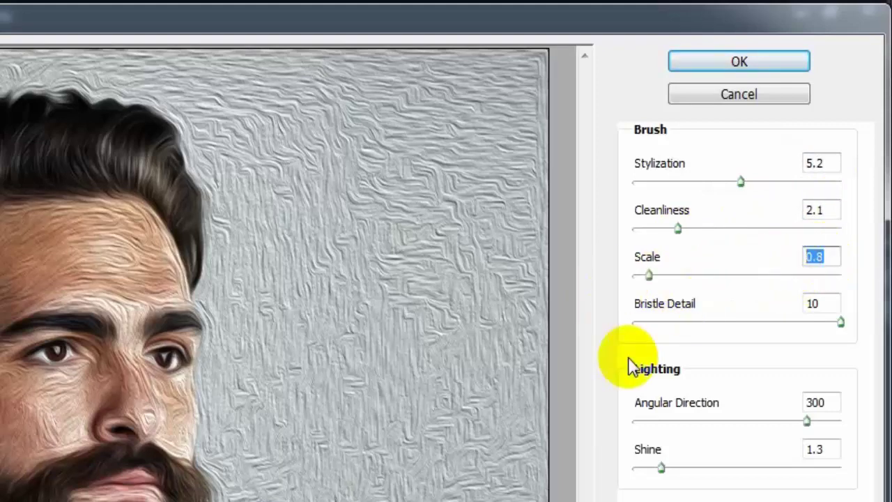
pyautogui.write('0.1')
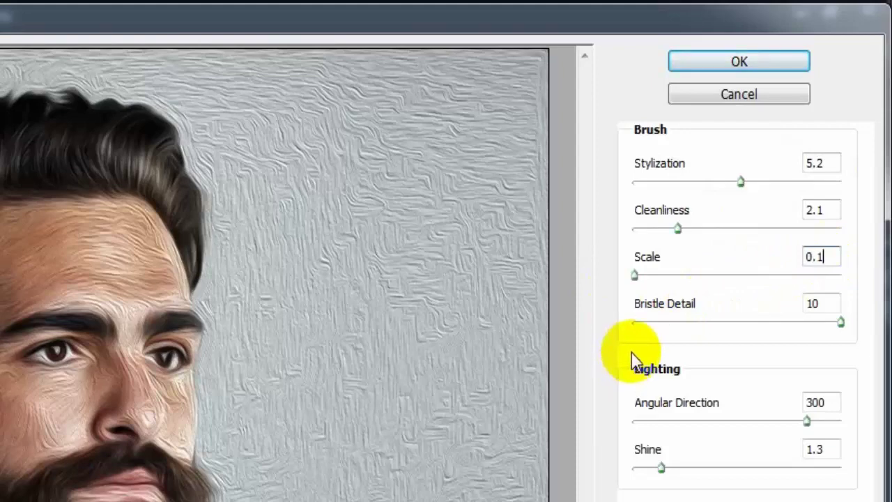
pyautogui.doubleClick(829, 303)
pyautogui.write('0')
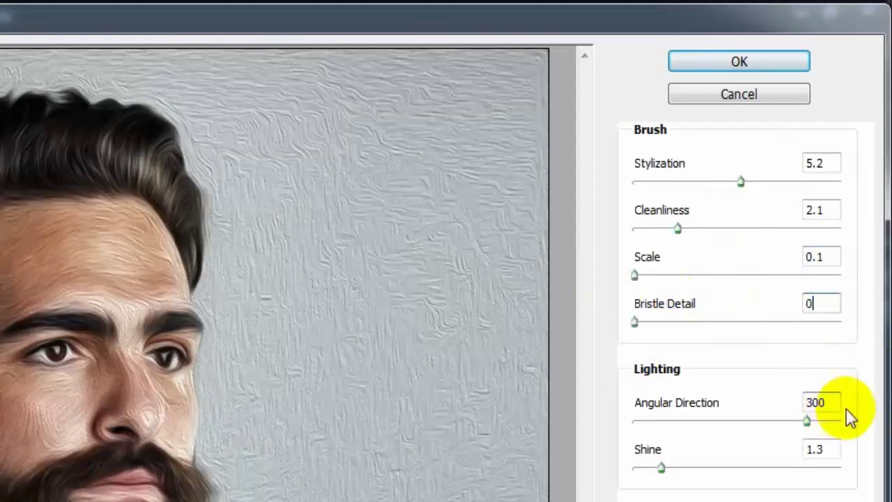
pyautogui.doubleClick(833, 402)
pyautogui.write('0')
pyautogui.doubleClick(814, 449)
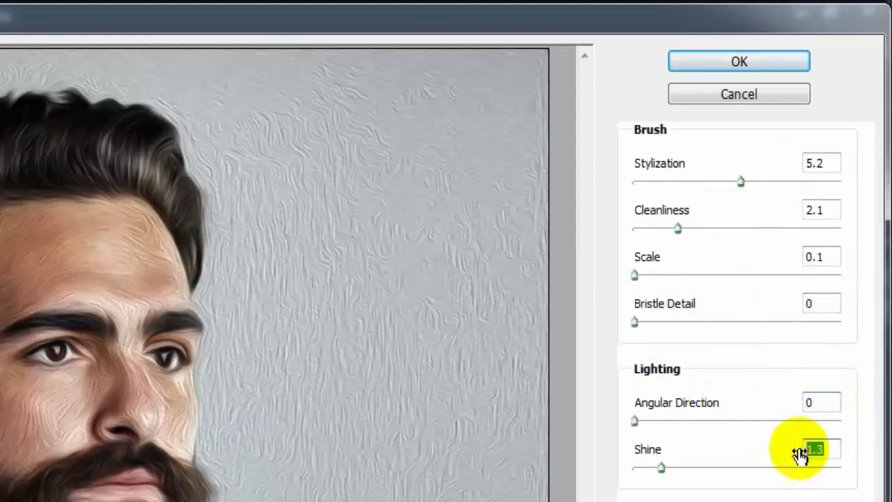
pyautogui.write('0')
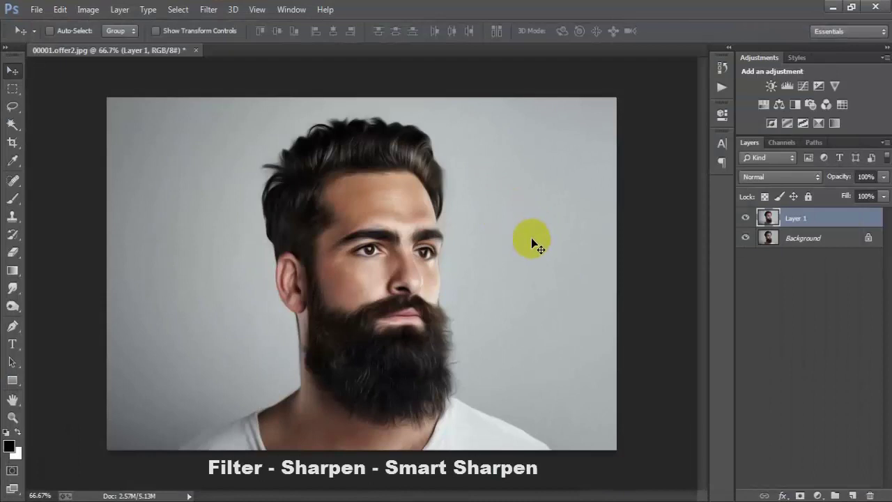
# Set up Smart Sharpen with the Custom preset, Amount 50% and Radius 1.0 px
pyautogui.click(207, 9)
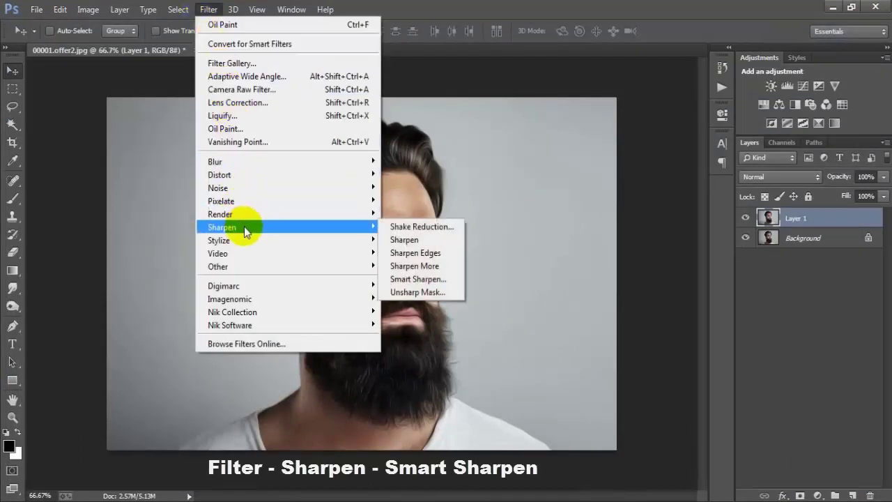
pyautogui.click(418, 279)
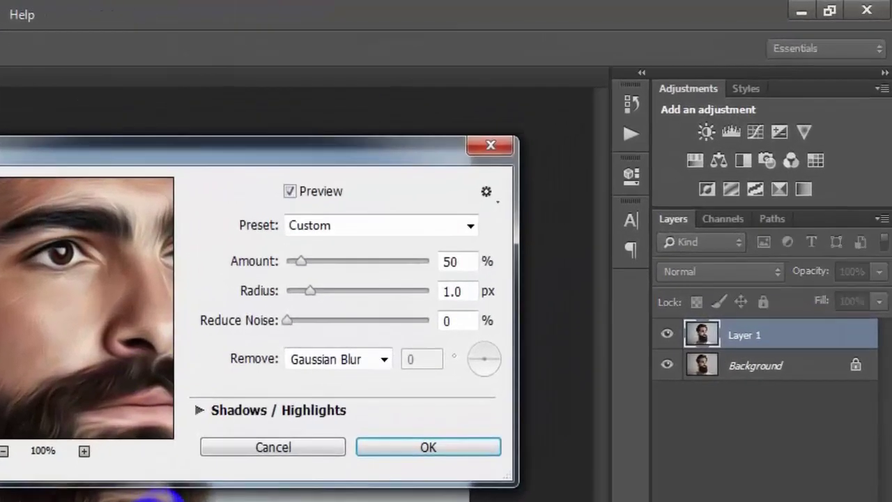
pyautogui.click(472, 225)
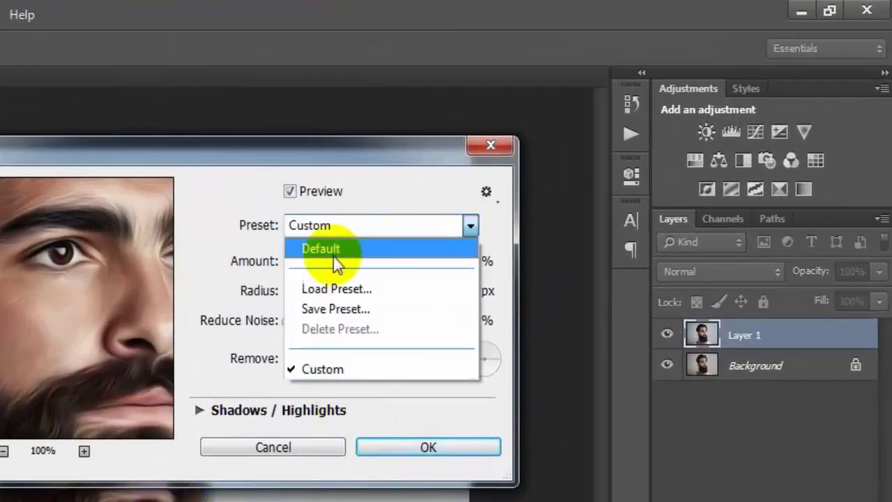
pyautogui.click(372, 369)
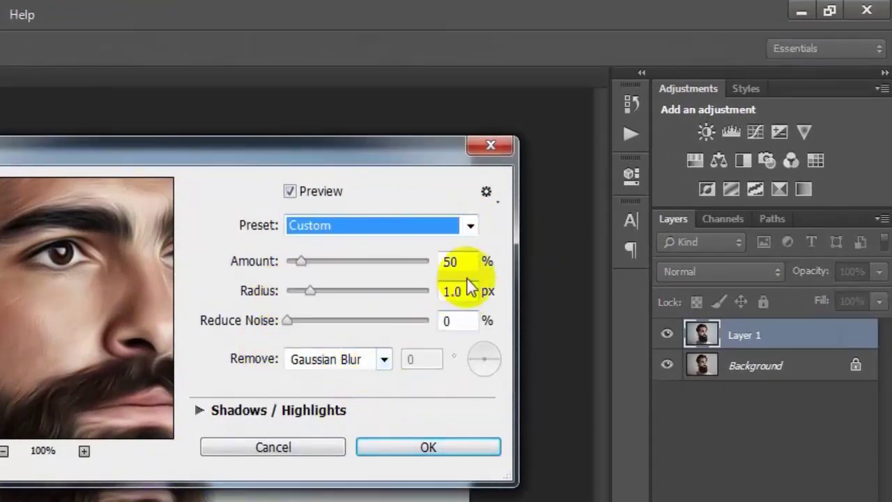
pyautogui.doubleClick(471, 259)
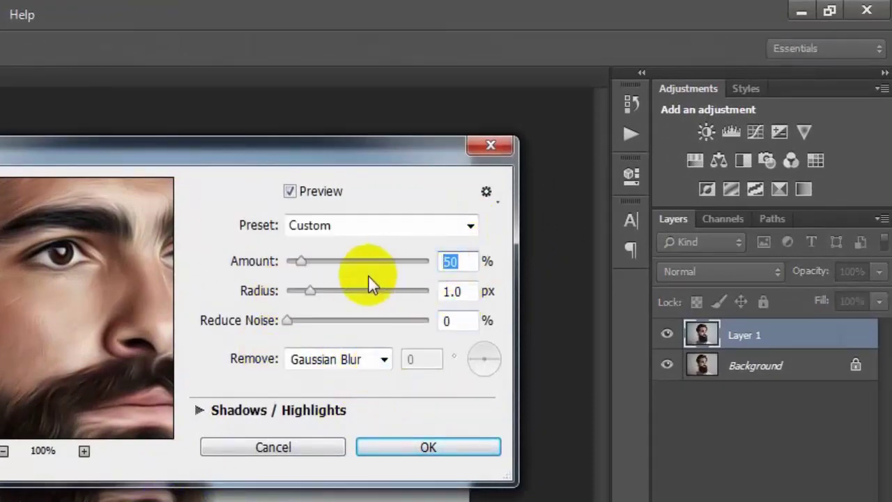
pyautogui.write('50')
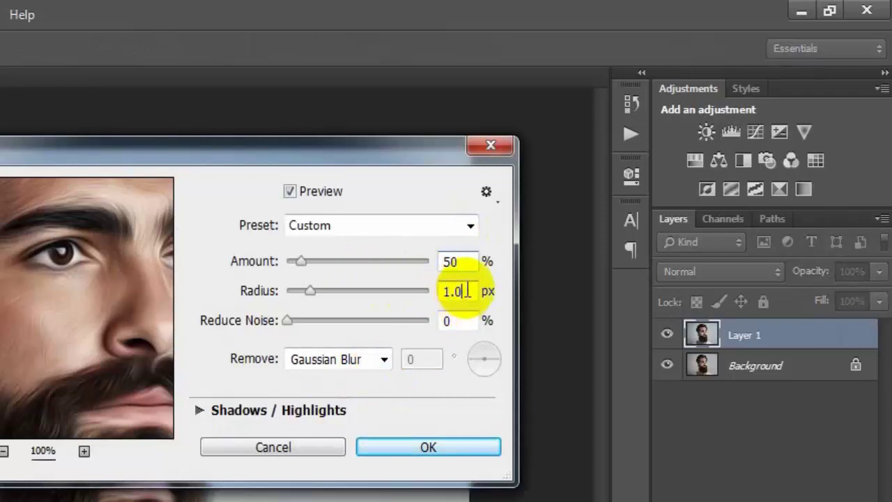
pyautogui.doubleClick(467, 290)
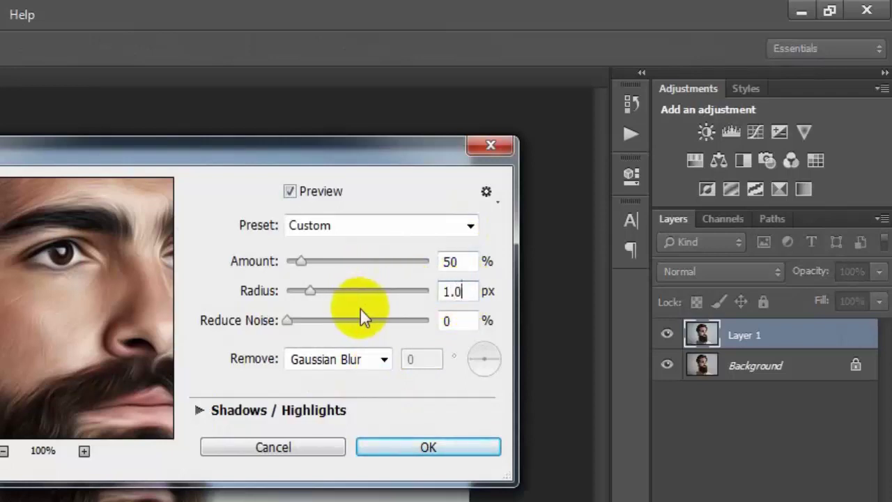
# Remove Gaussian Blur at 0% Reduce Noise, apply, and compare by toggling Layer 1
pyautogui.click(382, 360)
pyautogui.click(361, 382)
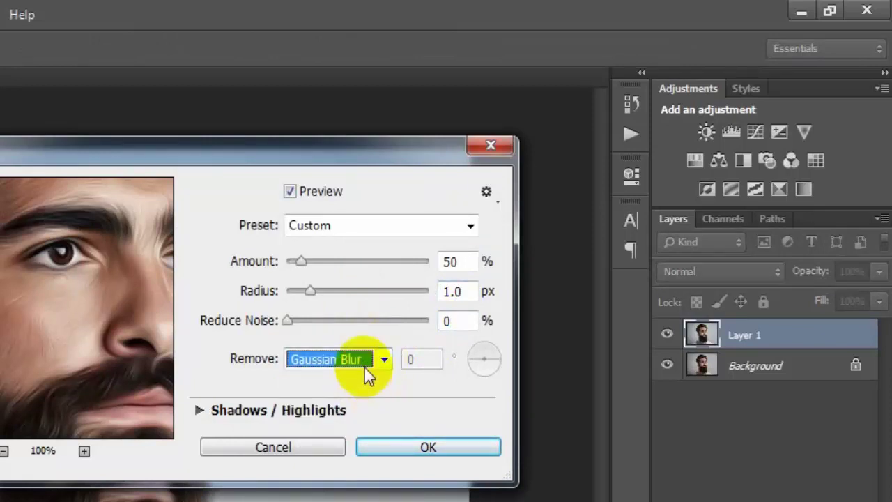
pyautogui.click(453, 320)
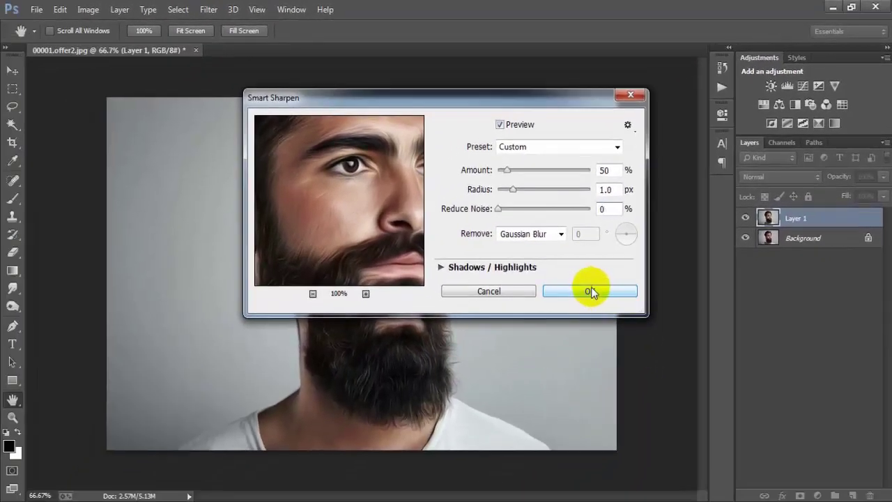
pyautogui.click(591, 293)
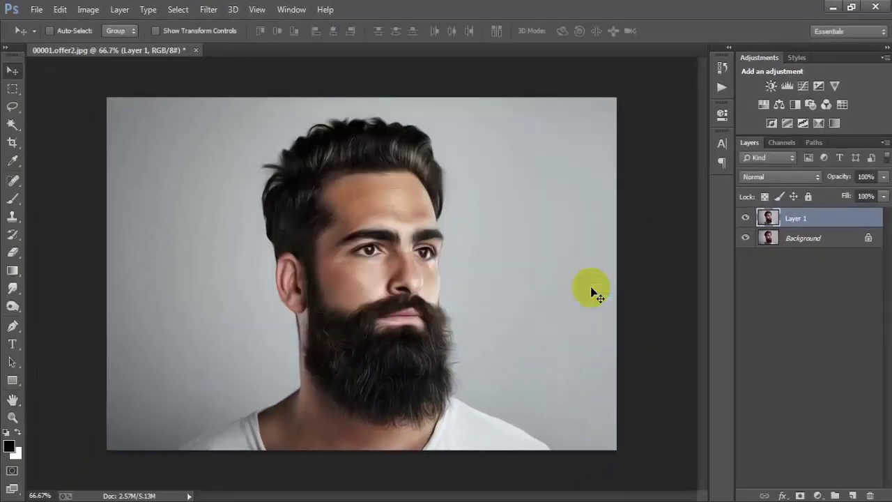
pyautogui.click(746, 220)
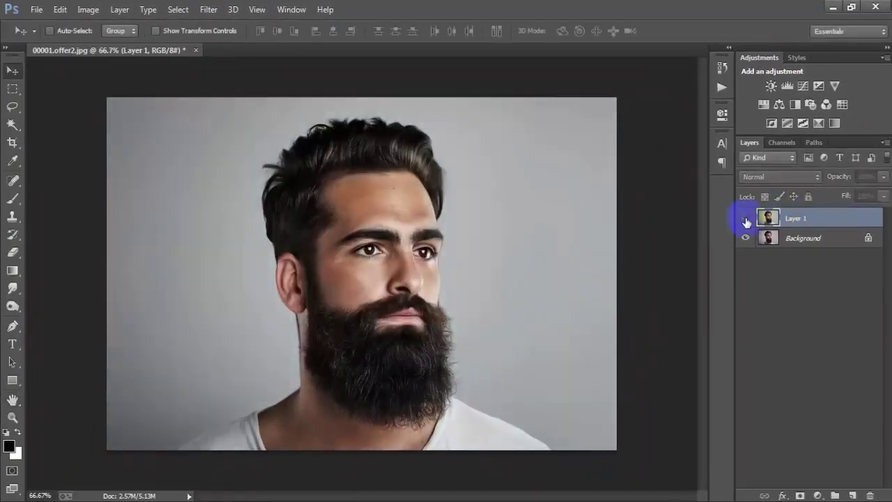
pyautogui.click(746, 221)
pyautogui.click(746, 220)
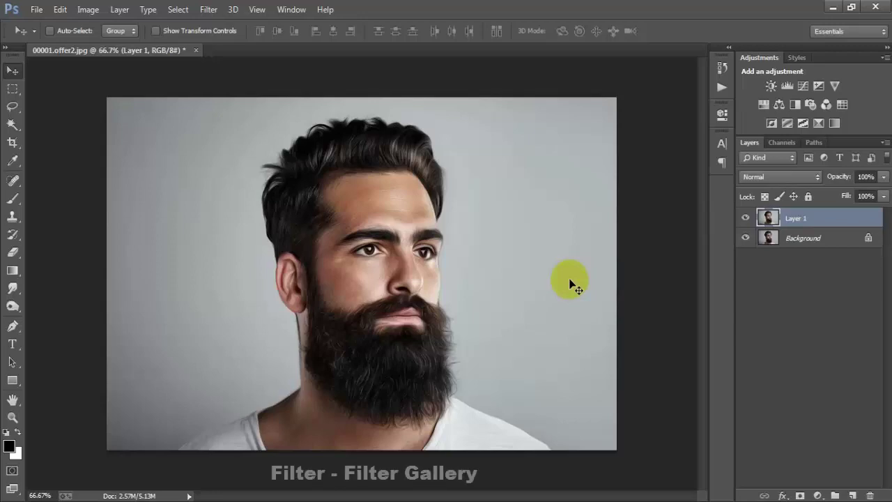
# Reach Distort > Diffuse Glow in the Filter Gallery, framing the face in the preview
pyautogui.click(200, 14)
pyautogui.click(282, 66)
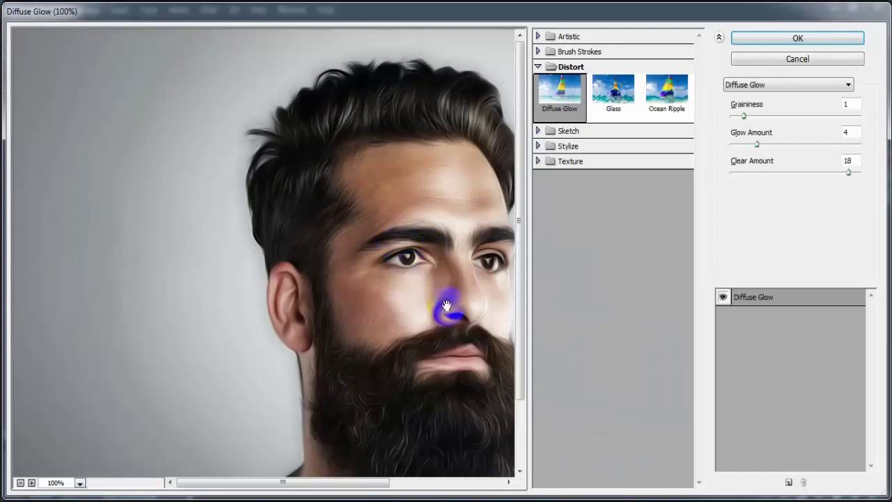
pyautogui.moveTo(452, 303); pyautogui.dragTo(318, 268)
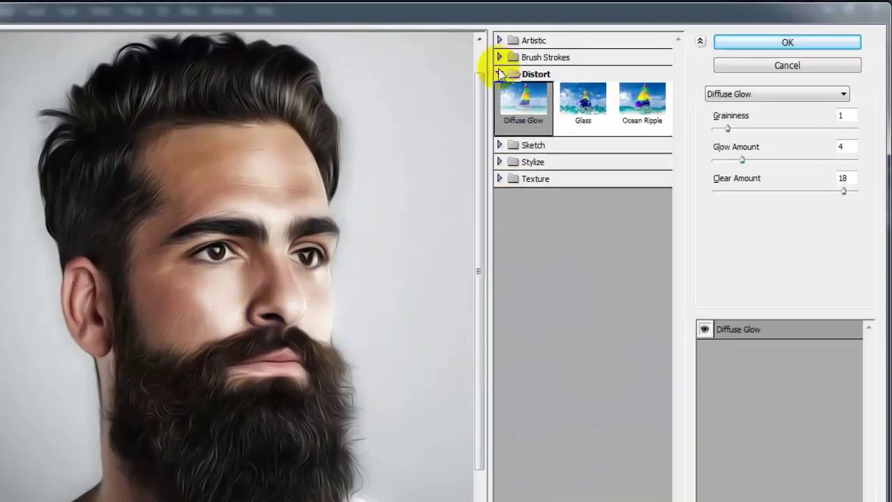
pyautogui.click(538, 66)
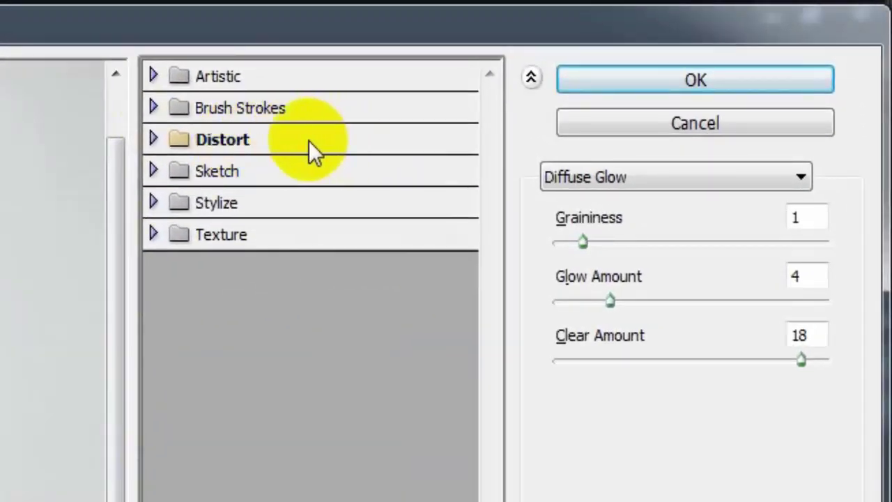
pyautogui.click(154, 140)
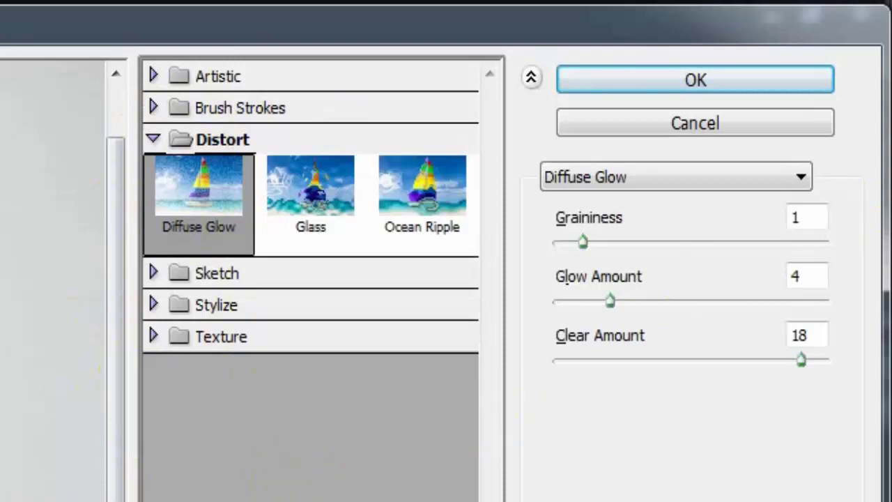
# Apply Diffuse Glow with Graininess 1, Glow Amount 4, Clear Amount 18, then compare Layer 1 on and off
pyautogui.doubleClick(816, 218)
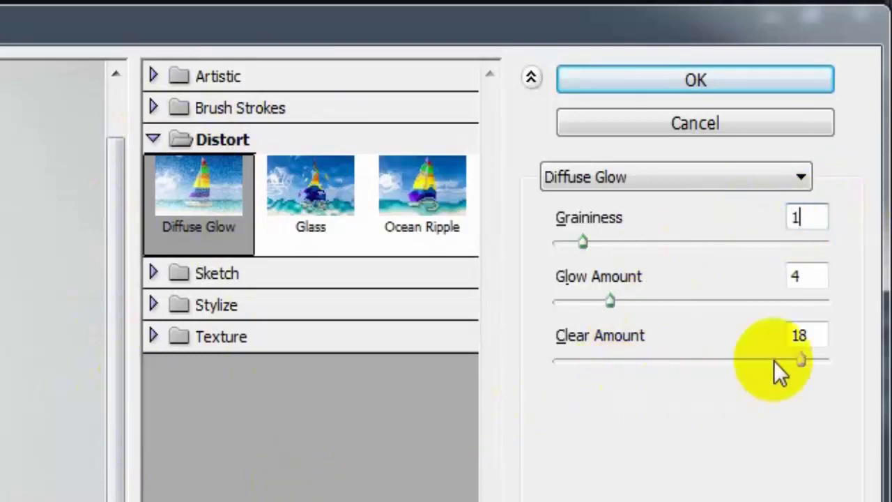
pyautogui.doubleClick(809, 275)
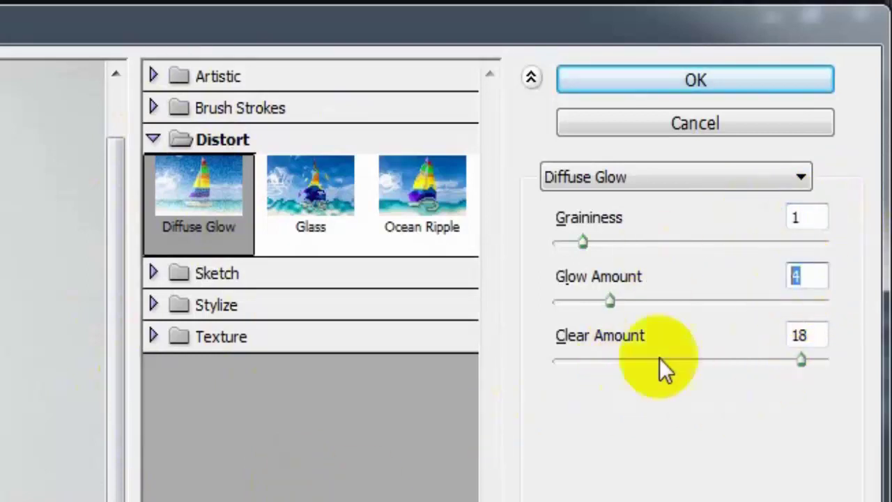
pyautogui.doubleClick(812, 336)
pyautogui.write('1')
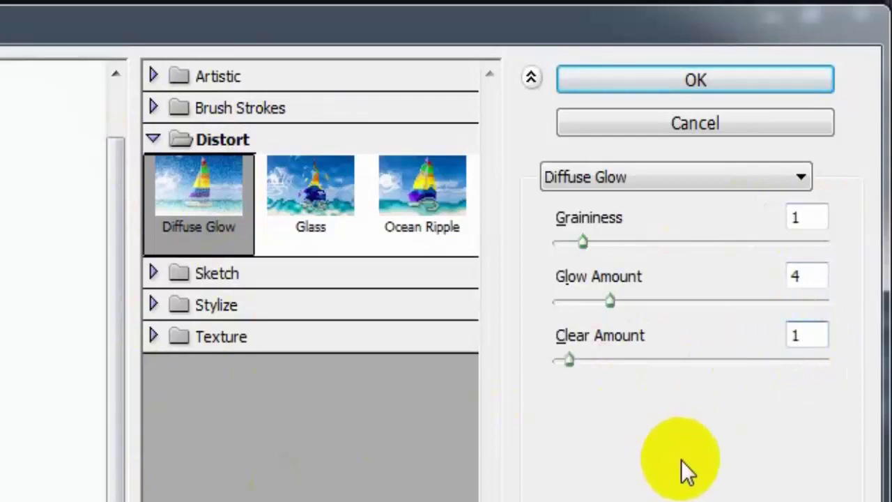
pyautogui.write('8')
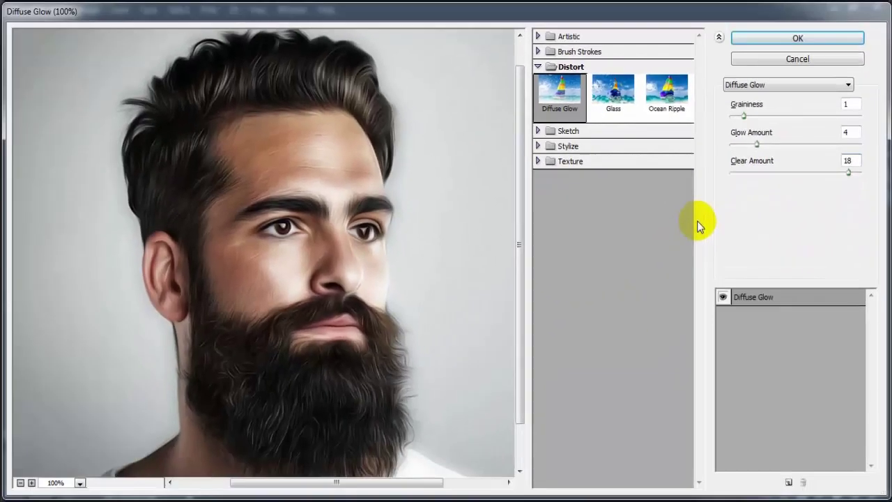
pyautogui.click(801, 40)
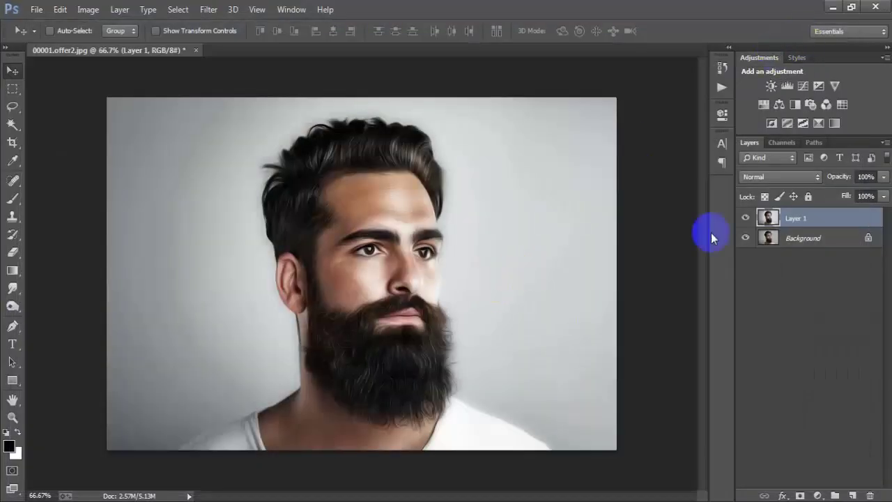
pyautogui.click(746, 218)
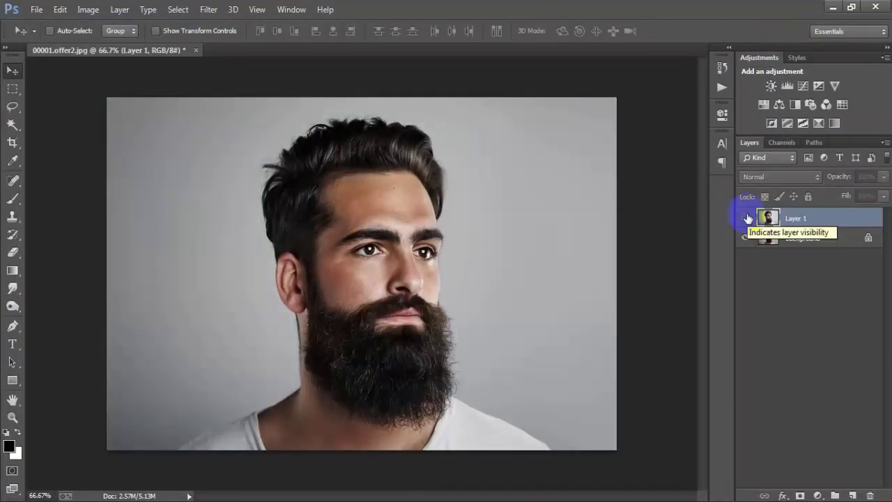
pyautogui.click(746, 218)
pyautogui.click(745, 218)
pyautogui.click(745, 218)
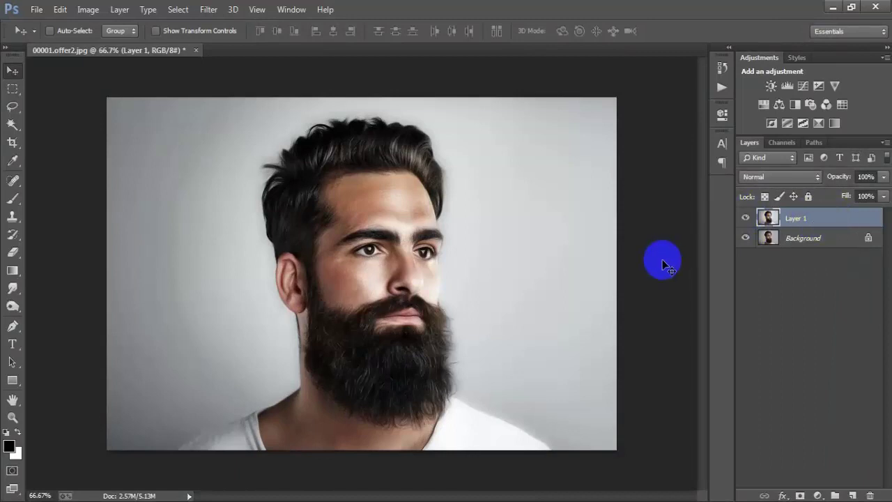
# Duplicate Layer 1 and sharpen the copy with Smart Sharpen, Amount 50%, Radius 1.0 px
pyautogui.hotkey('ctrl', 'j')
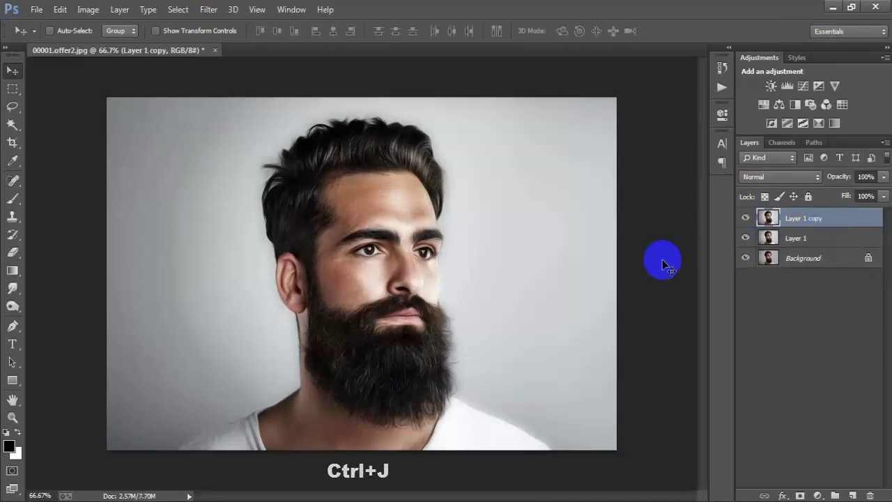
pyautogui.doubleClick(797, 220)
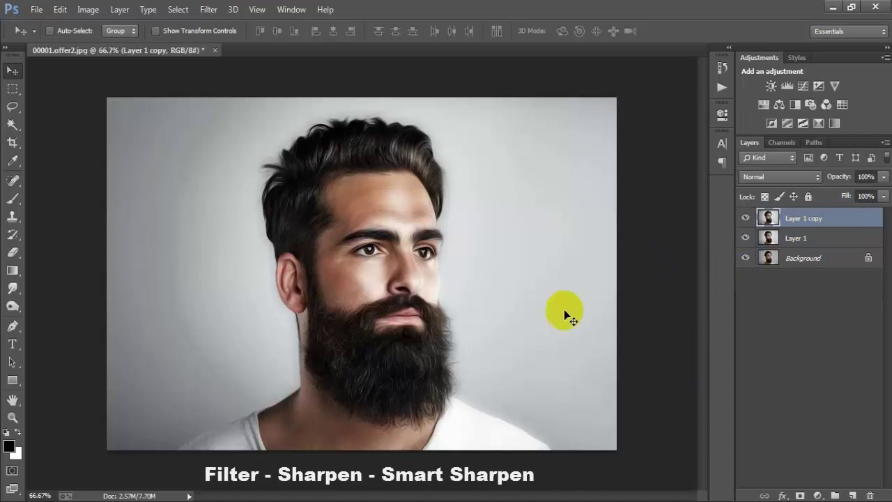
pyautogui.click(209, 9)
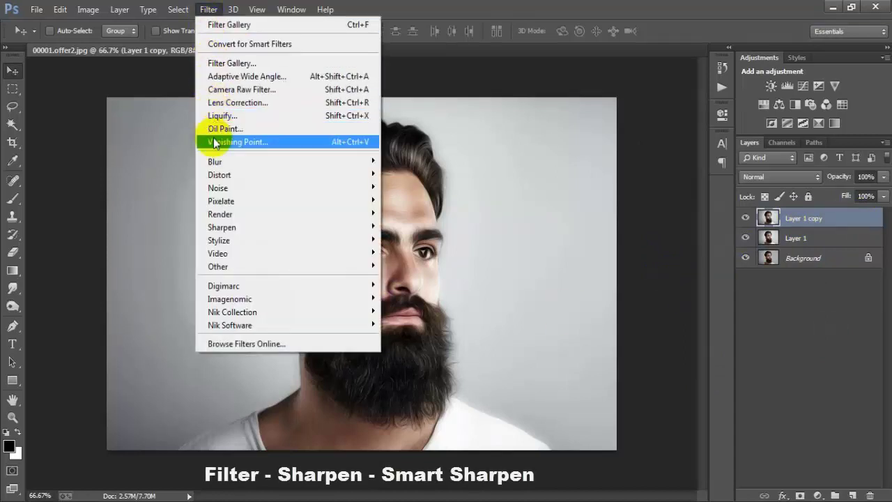
pyautogui.moveTo(222, 227)
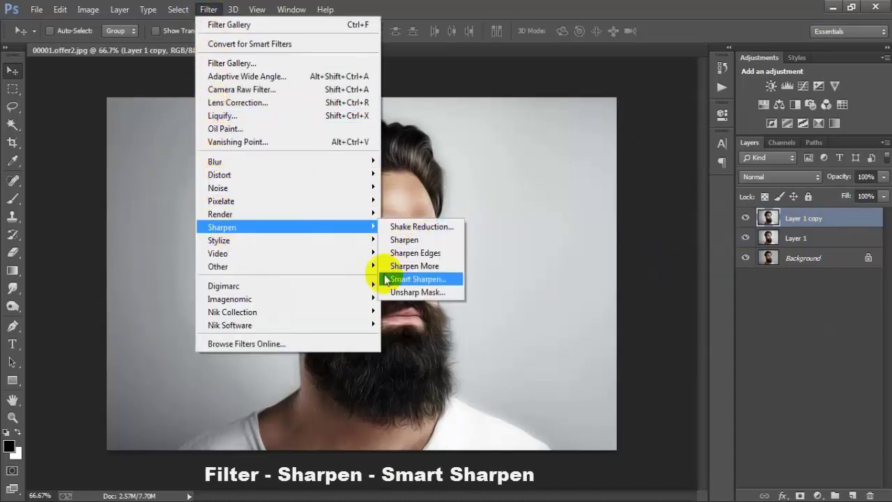
pyautogui.click(418, 279)
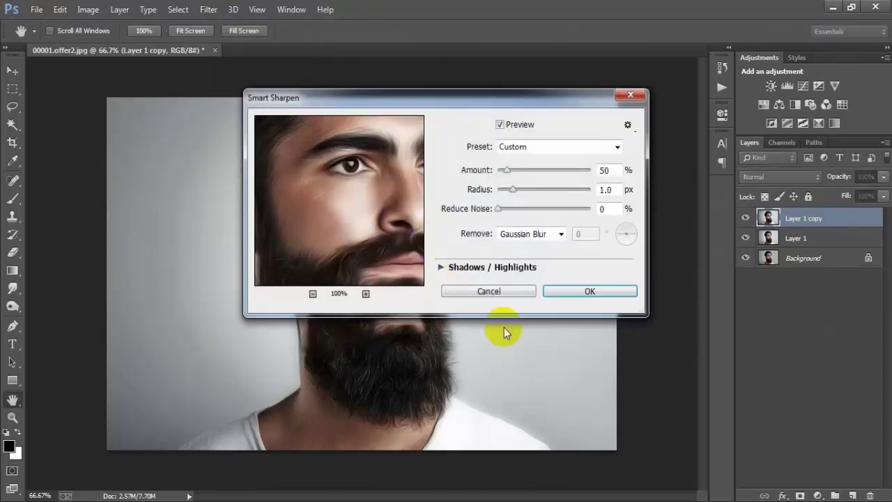
pyautogui.click(598, 294)
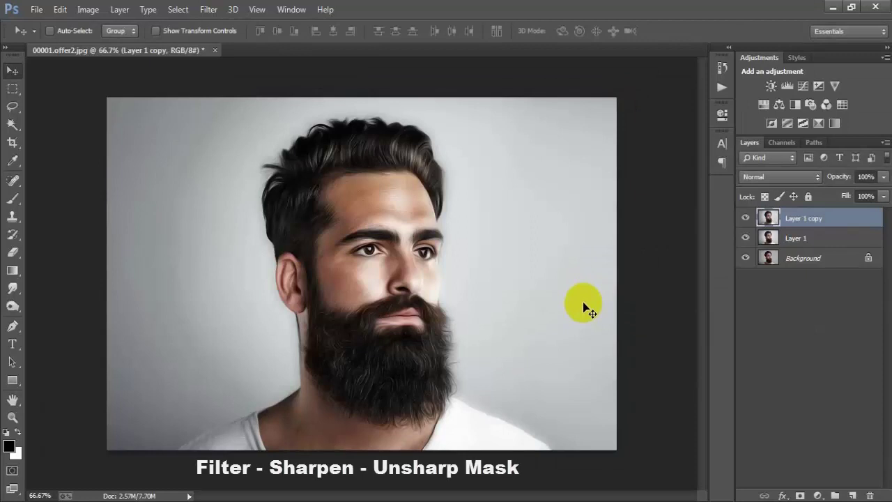
# Apply Unsharp Mask to Layer 1 copy: Amount 40%, Radius 4.5 px, Threshold 0
pyautogui.click(235, 103)
pyautogui.click(208, 13)
pyautogui.moveTo(222, 227)
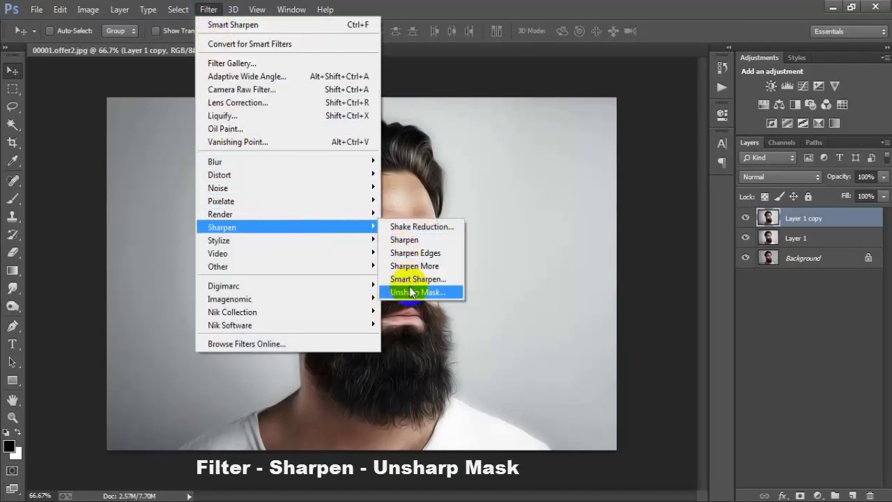
pyautogui.click(450, 292)
pyautogui.click(473, 442)
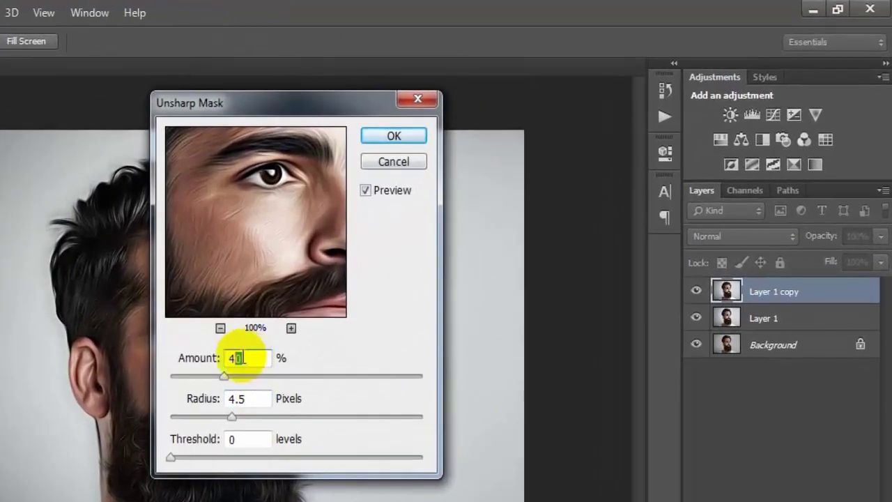
pyautogui.write('40')
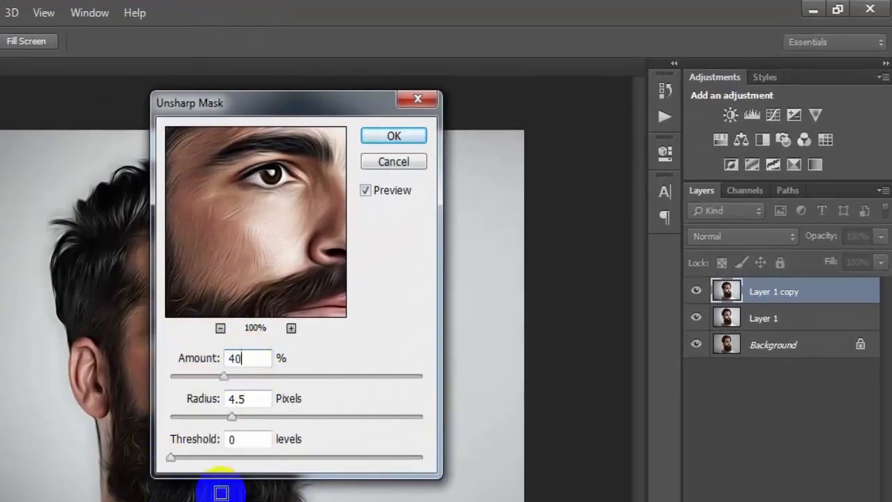
pyautogui.doubleClick(236, 398)
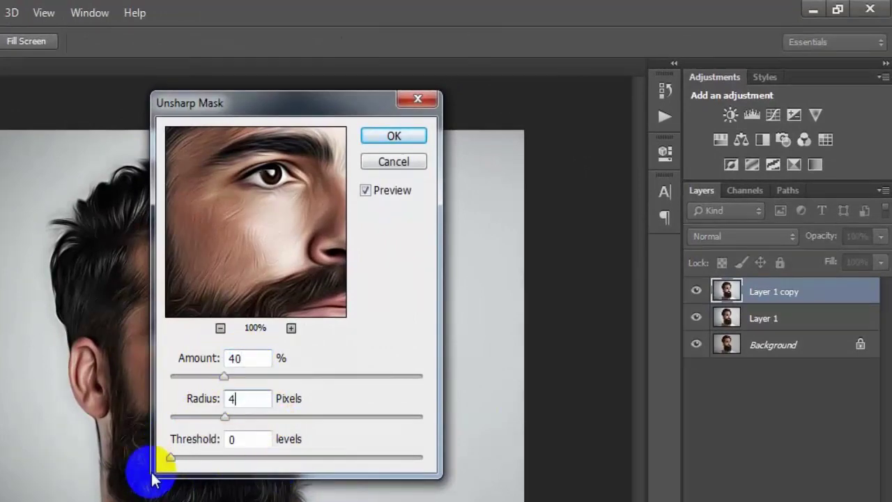
pyautogui.write('.5')
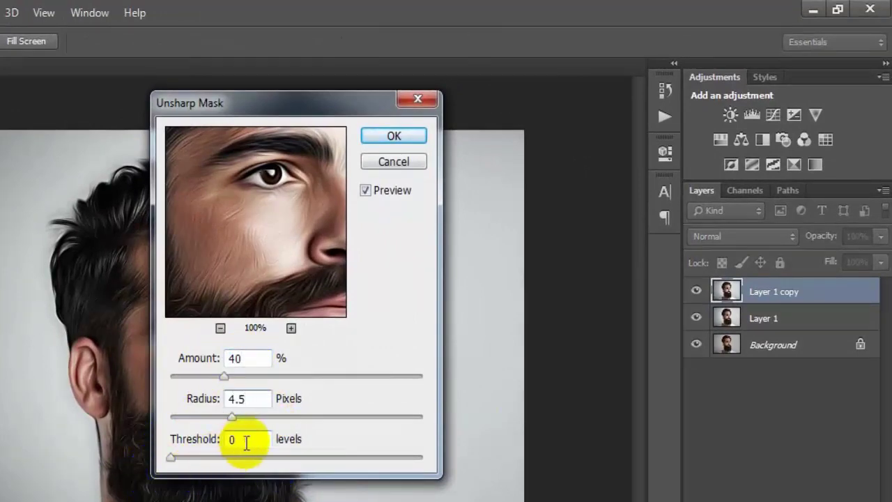
pyautogui.doubleClick(243, 442)
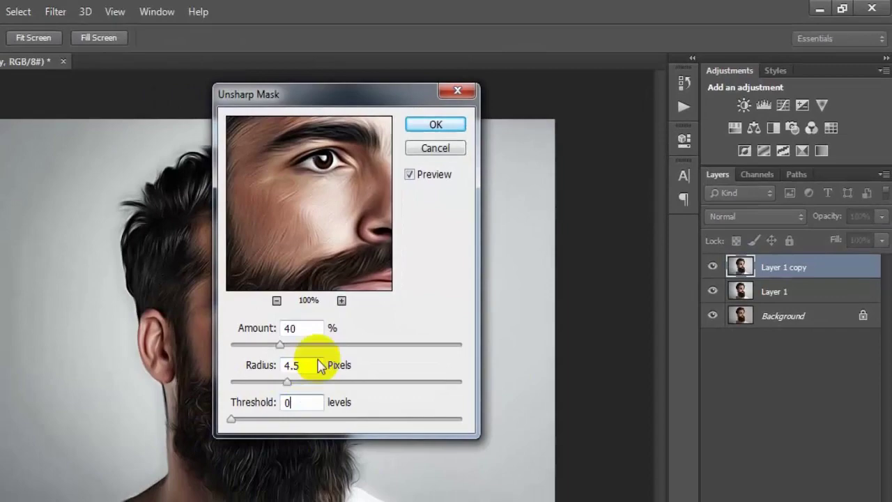
pyautogui.click(253, 335)
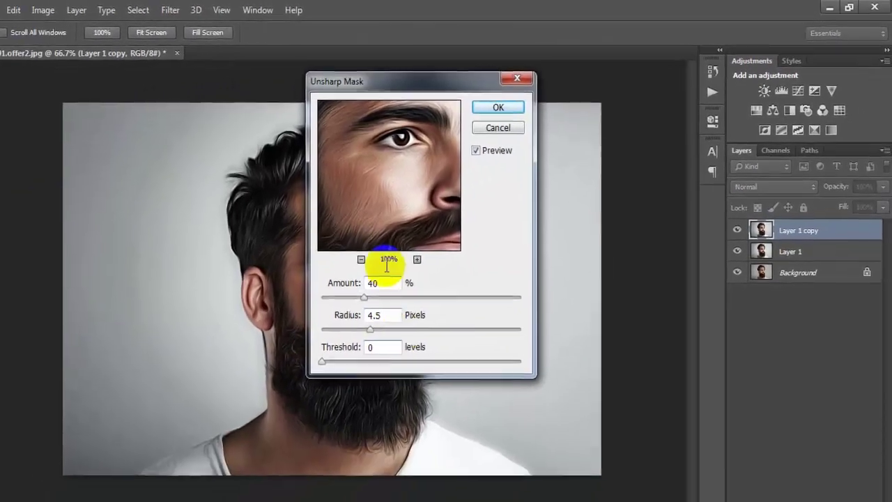
pyautogui.click(519, 102)
pyautogui.press('v')
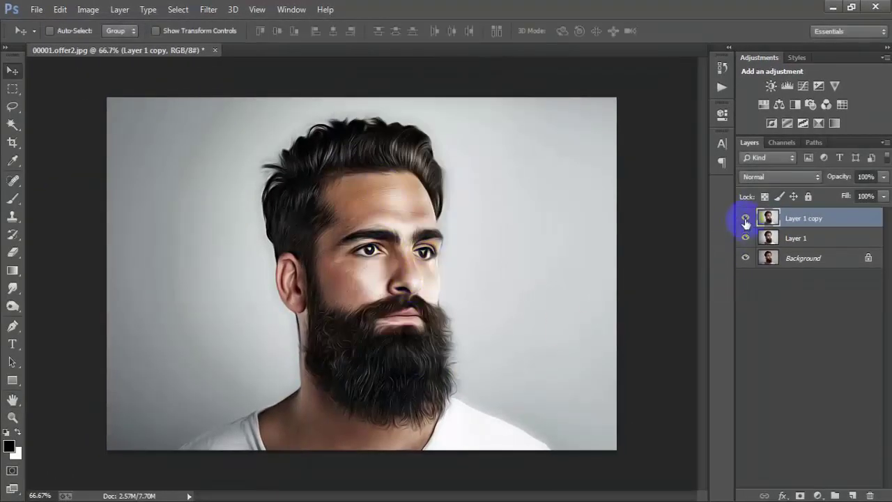
# Toggle Layer 1 copy's visibility to compare the sharpened painted result
pyautogui.click(745, 218)
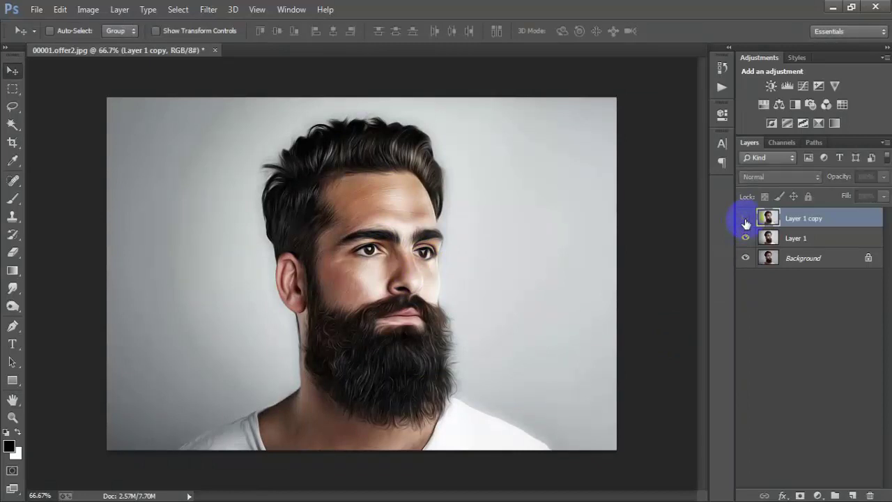
pyautogui.click(745, 218)
pyautogui.click(745, 218)
pyautogui.click(745, 218)
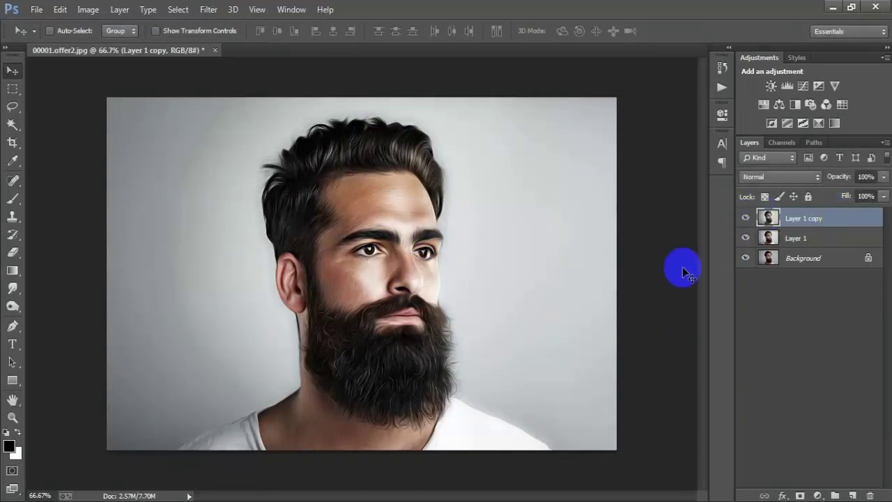
# Duplicate the painted layer, apply High Pass at 1.5 px radius, and compare visibility
pyautogui.hotkey('ctrl', 'j')
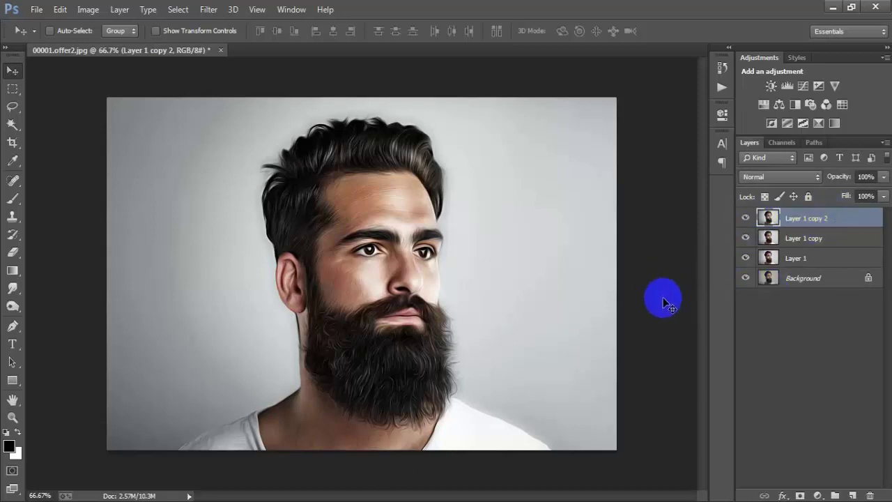
pyautogui.click(208, 10)
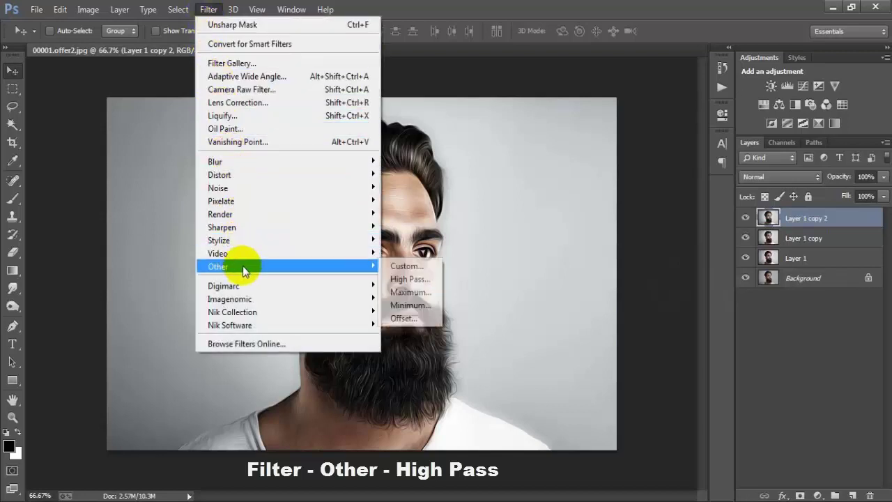
pyautogui.moveTo(219, 266)
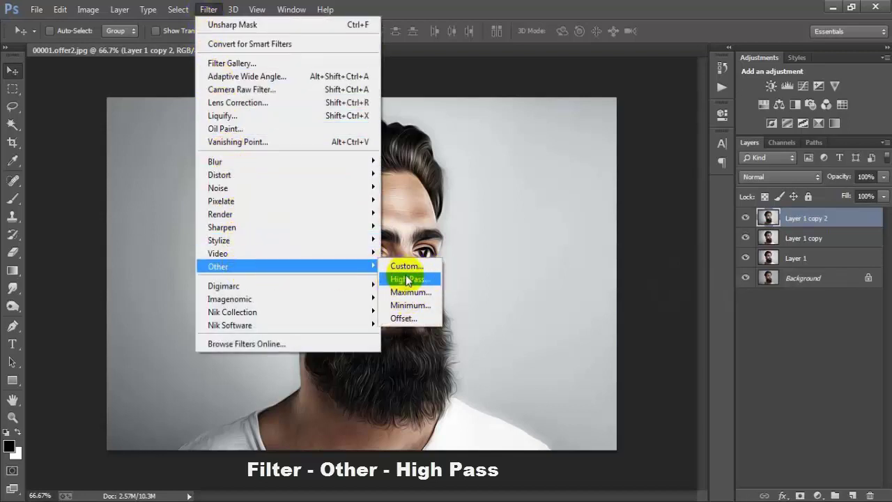
pyautogui.click(400, 279)
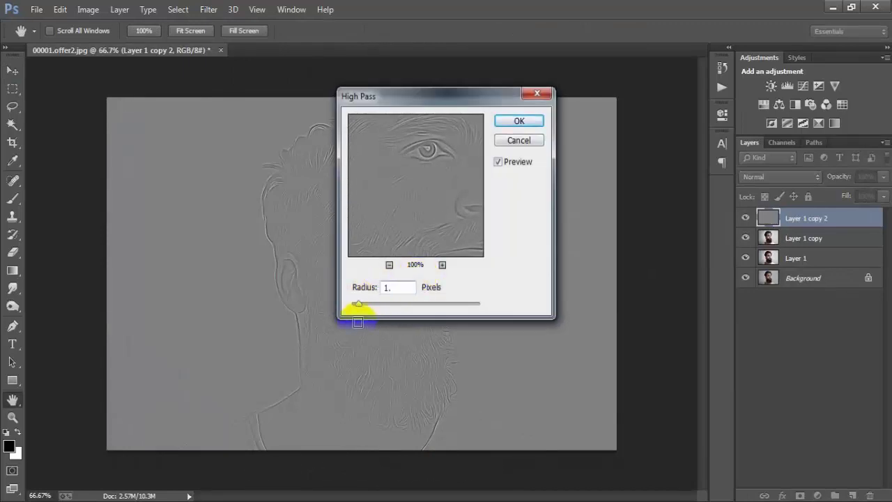
pyautogui.moveTo(357, 305); pyautogui.dragTo(362, 304)
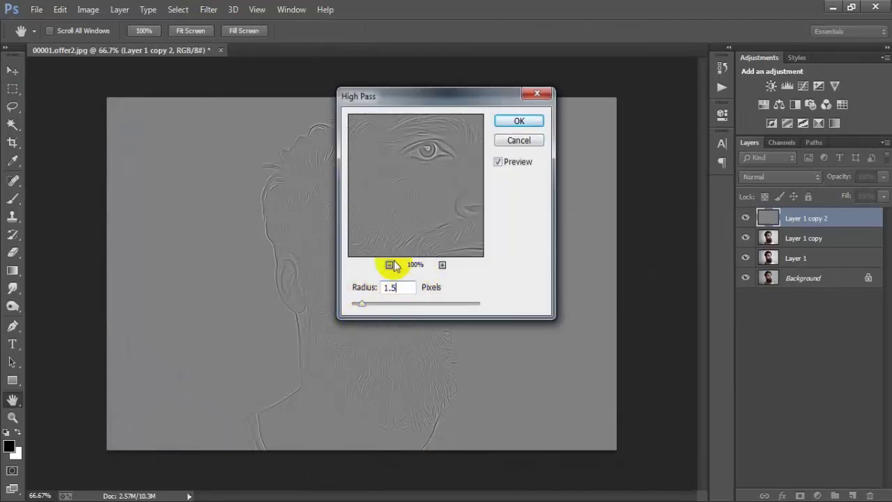
pyautogui.click(519, 122)
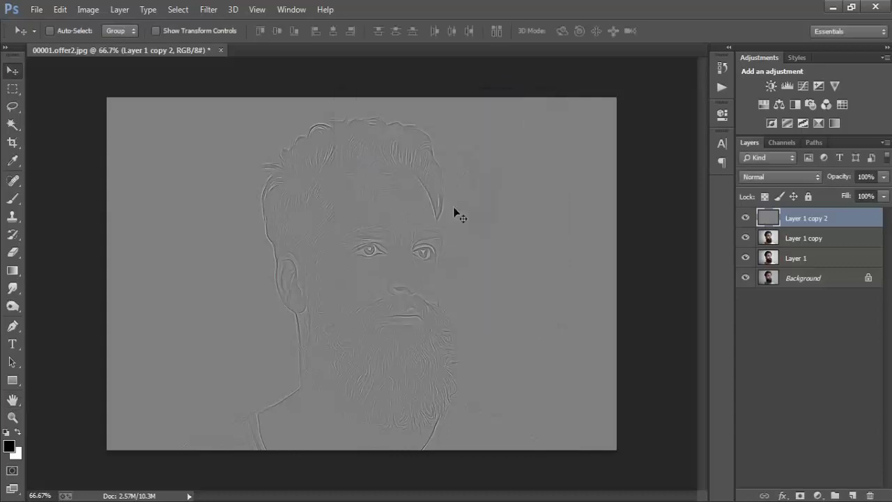
pyautogui.click(746, 219)
pyautogui.click(746, 219)
pyautogui.click(746, 219)
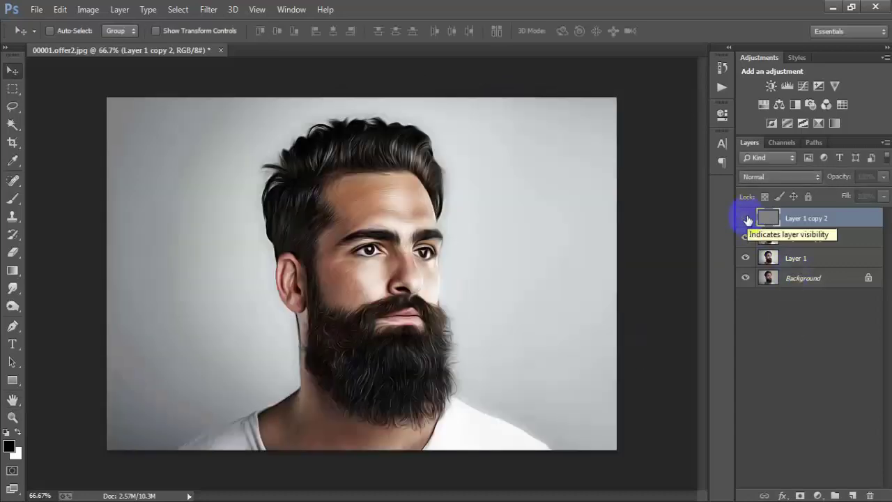
pyautogui.click(745, 218)
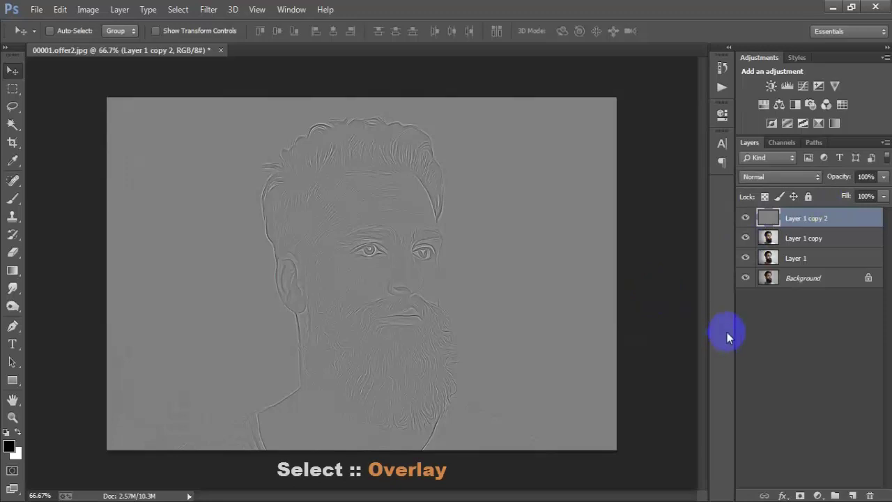
# Blend the high-pass layer in Overlay at 24% opacity and compare it on and off
pyautogui.click(796, 181)
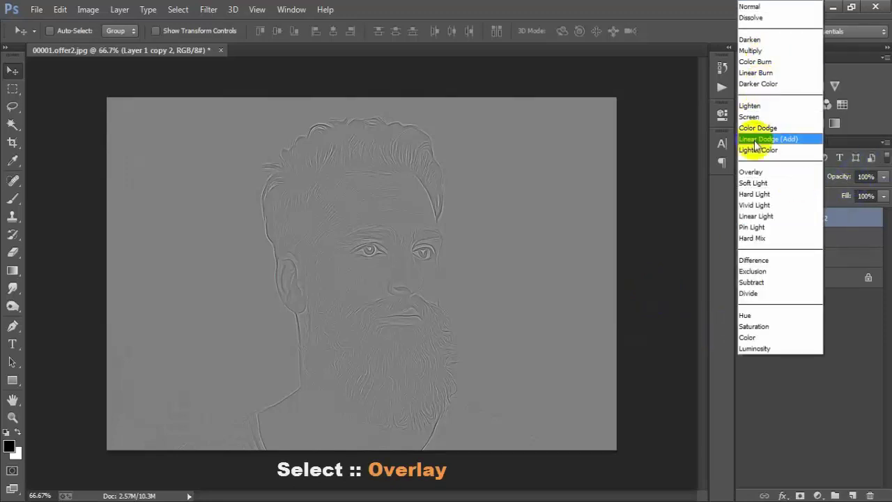
pyautogui.click(788, 172)
pyautogui.write('24')
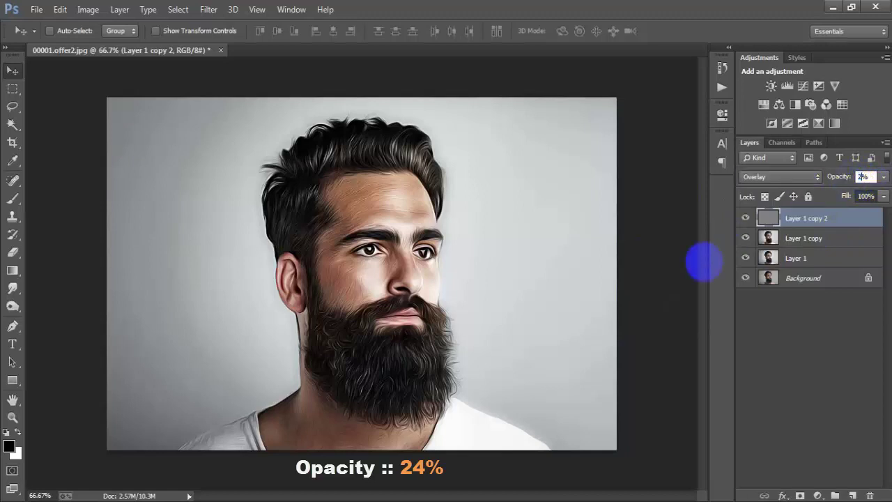
pyautogui.write('24')
pyautogui.press('Return')
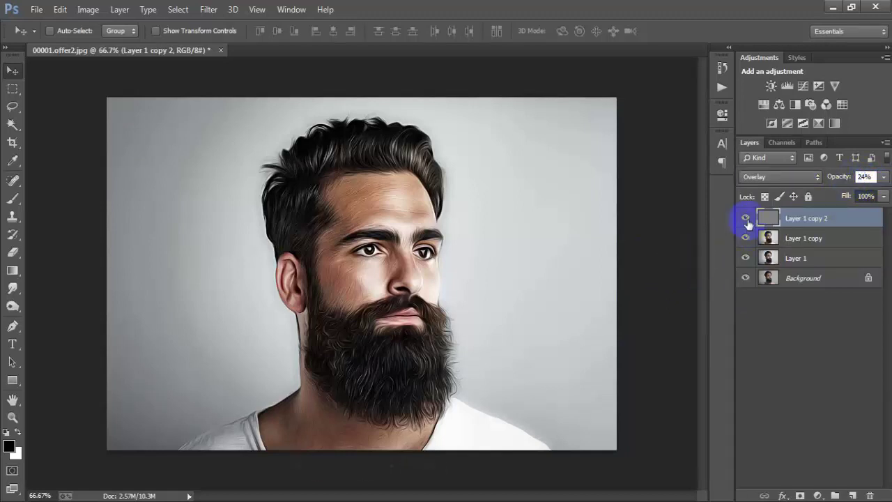
pyautogui.click(746, 220)
pyautogui.click(747, 220)
pyautogui.click(747, 219)
pyautogui.click(746, 219)
pyautogui.click(746, 220)
pyautogui.click(747, 219)
# Select Layer 1 copy and toggle its visibility to compare
pyautogui.click(815, 240)
pyautogui.click(745, 239)
pyautogui.click(745, 240)
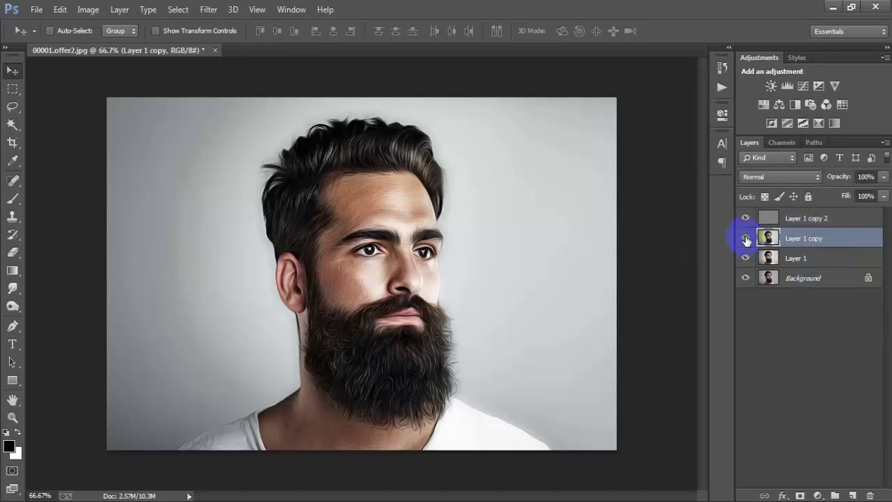
pyautogui.click(745, 239)
pyautogui.click(745, 239)
# Duplicate Layer 1 copy into Layer 1 copy 3, then desaturate and invert it
pyautogui.hotkey('ctrl', 'j')
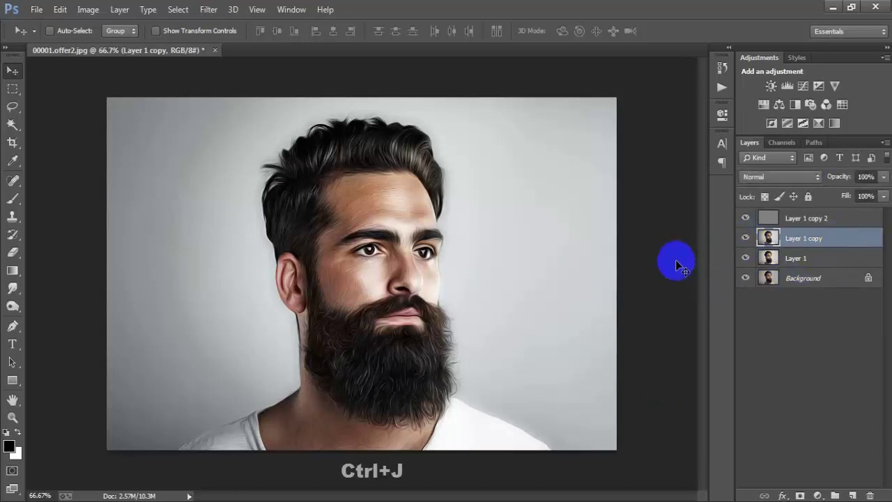
pyautogui.hotkey('ctrl', 'j')
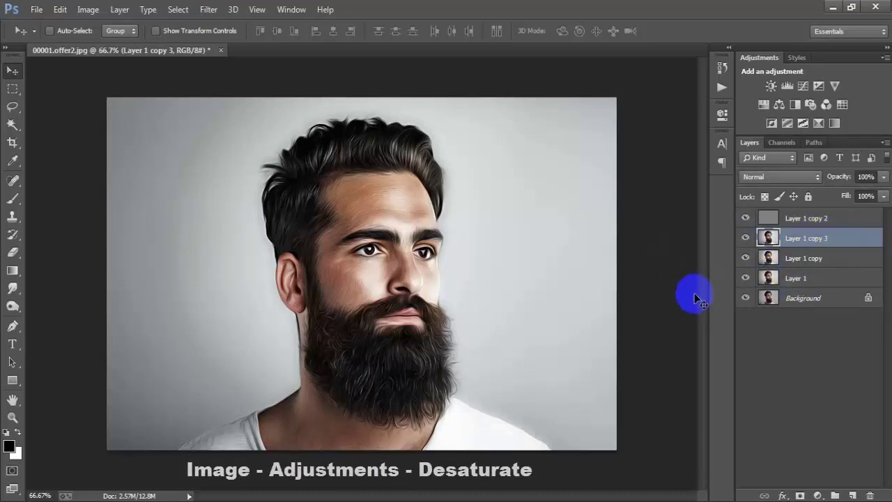
pyautogui.click(89, 12)
pyautogui.moveTo(107, 44)
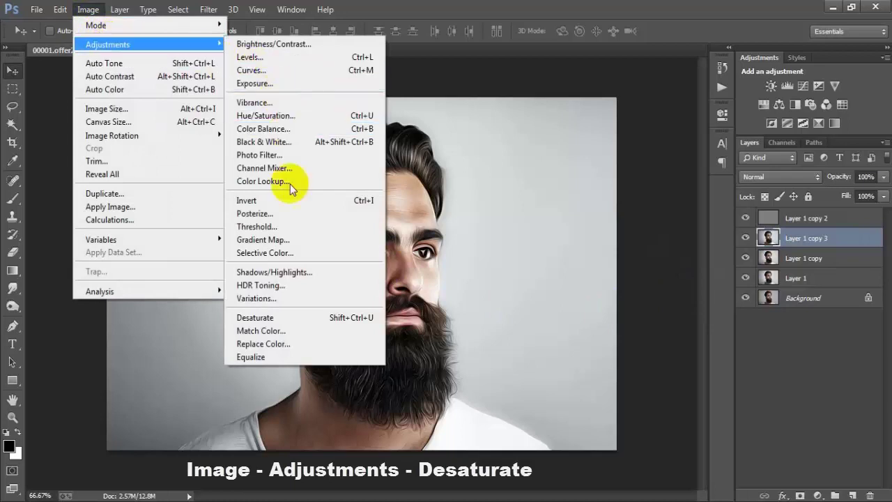
pyautogui.click(347, 322)
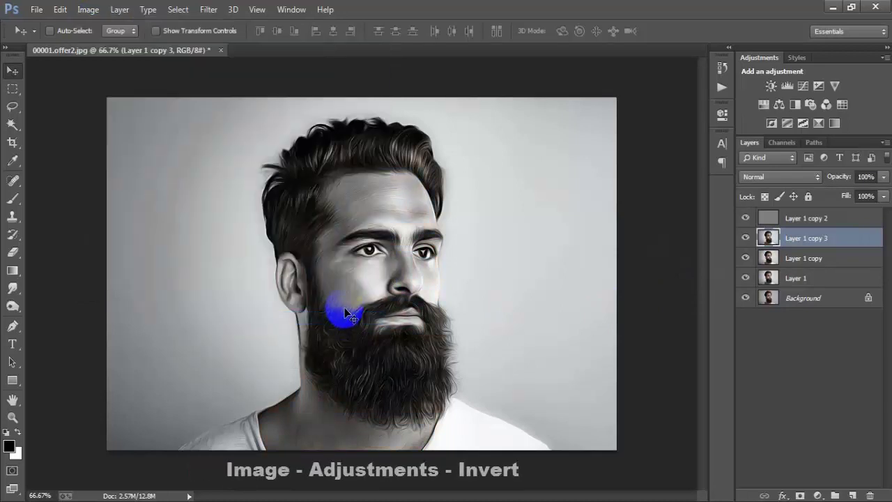
pyautogui.click(88, 10)
pyautogui.moveTo(108, 45)
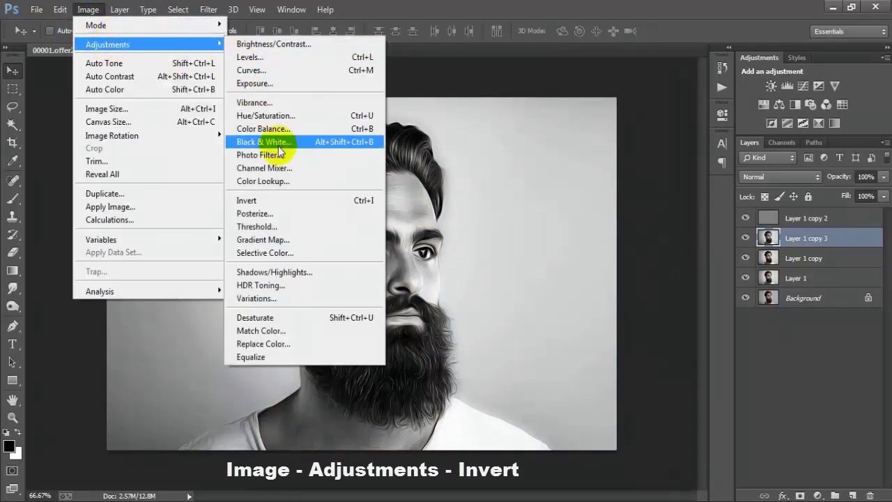
pyautogui.click(323, 205)
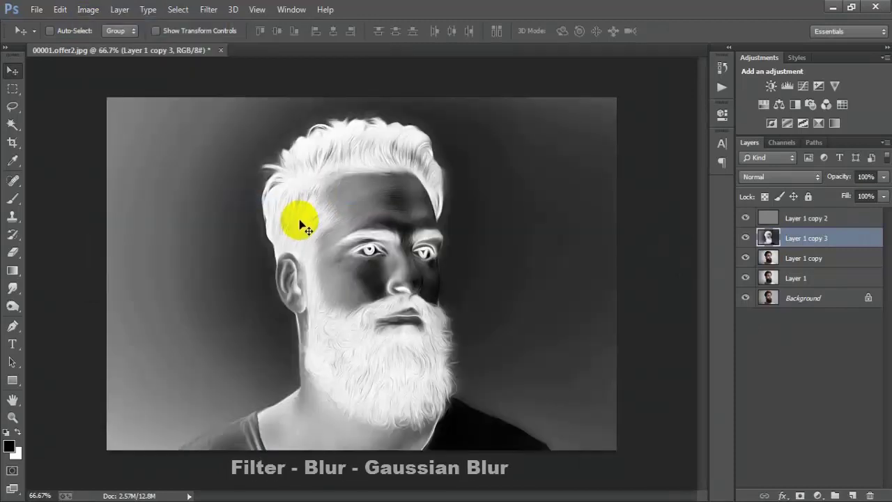
# Blur Layer 1 copy 3 with a 5.0 px Gaussian Blur and toggle it to compare
pyautogui.click(209, 10)
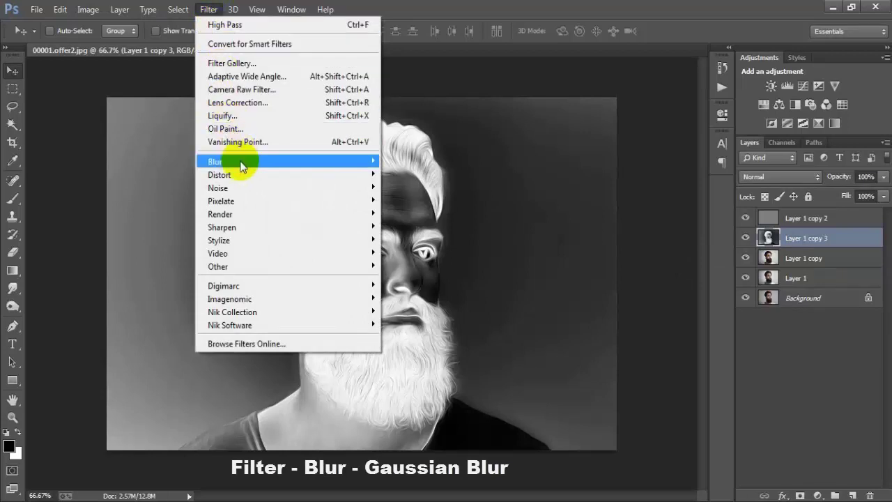
pyautogui.moveTo(215, 162)
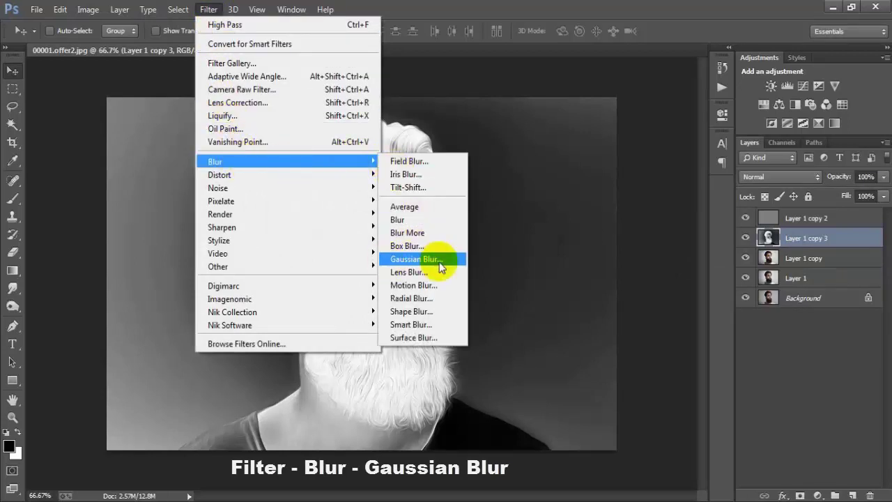
pyautogui.click(445, 261)
pyautogui.write('5.')
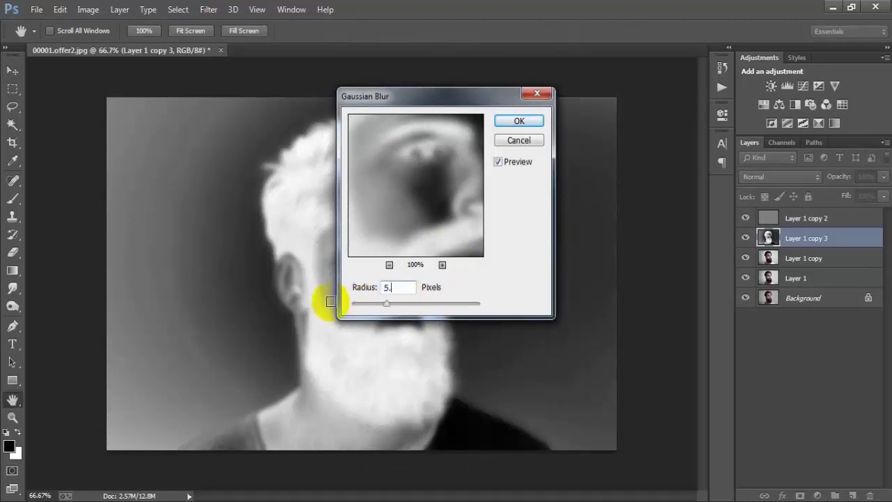
pyautogui.write('0')
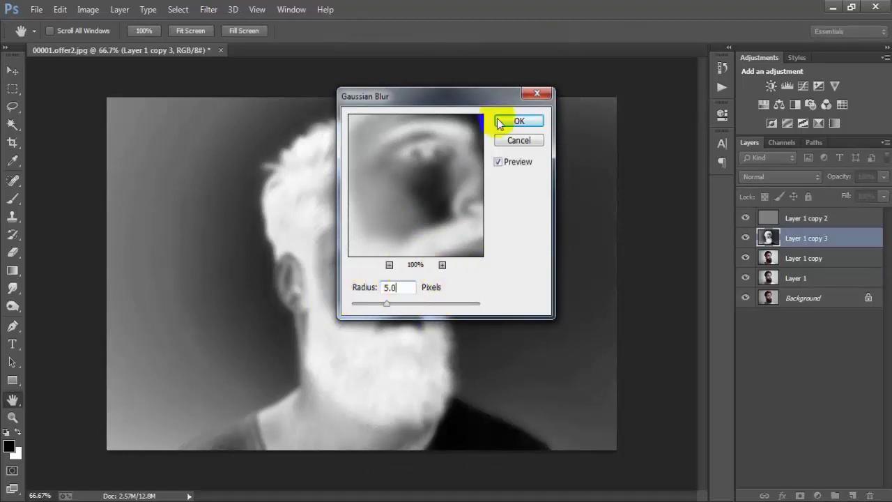
pyautogui.click(519, 121)
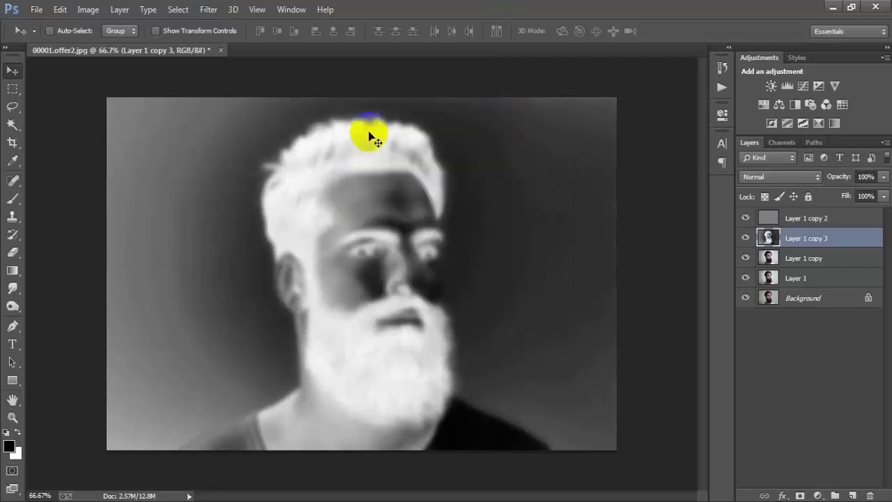
pyautogui.click(746, 238)
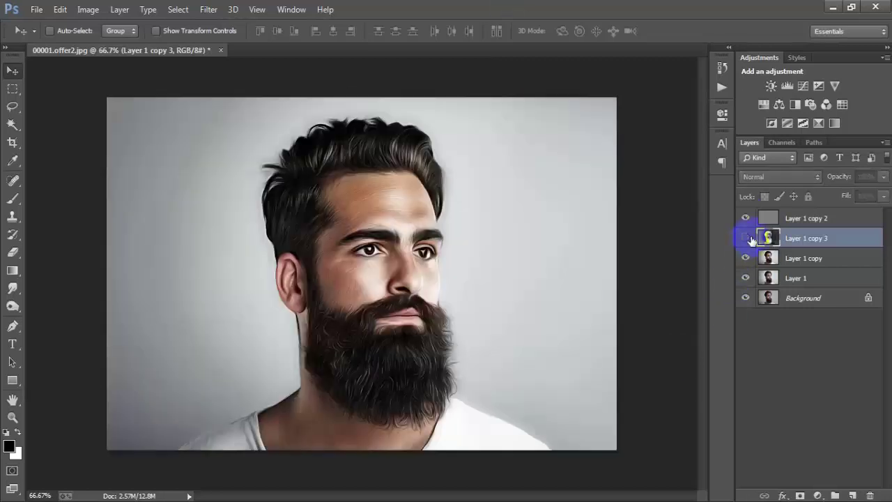
pyautogui.click(746, 238)
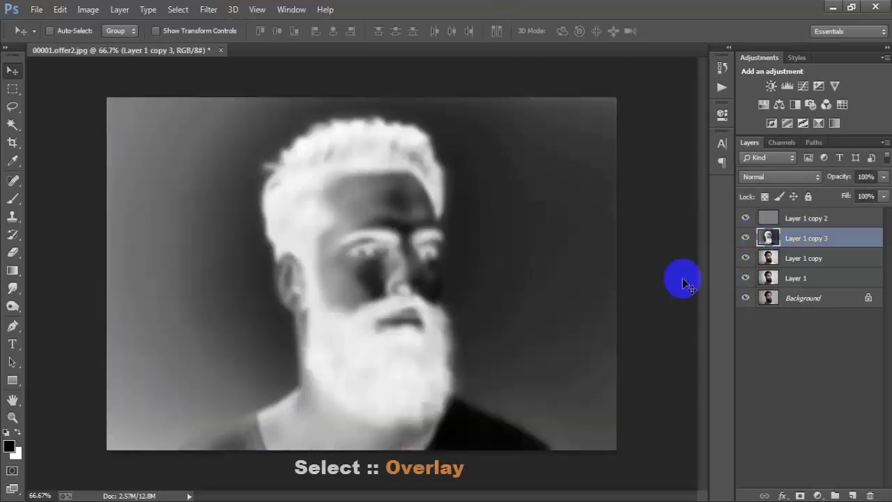
# Set Layer 1 copy 3 to Overlay at 60% opacity and toggle its visibility to compare
pyautogui.click(794, 178)
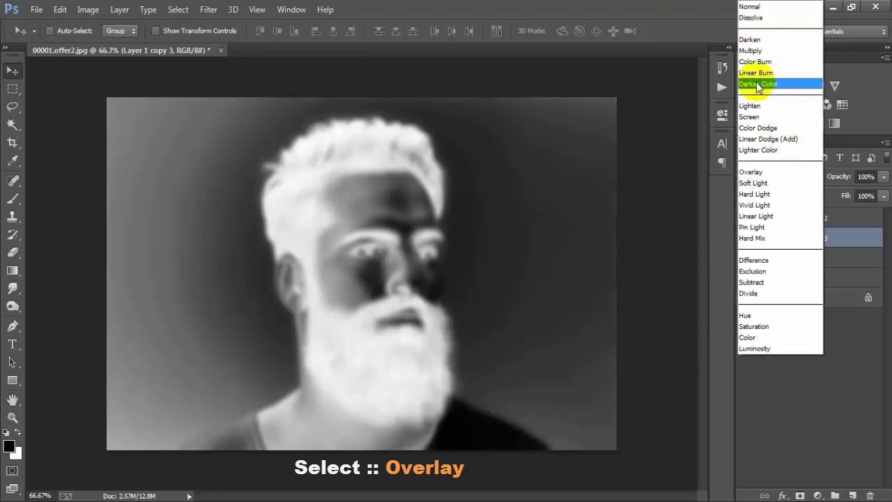
pyautogui.click(778, 173)
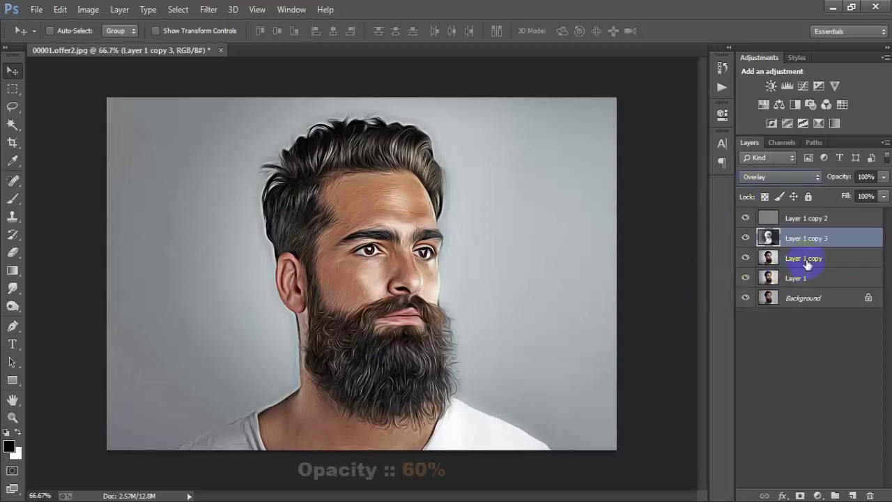
pyautogui.click(867, 177)
pyautogui.click(867, 177)
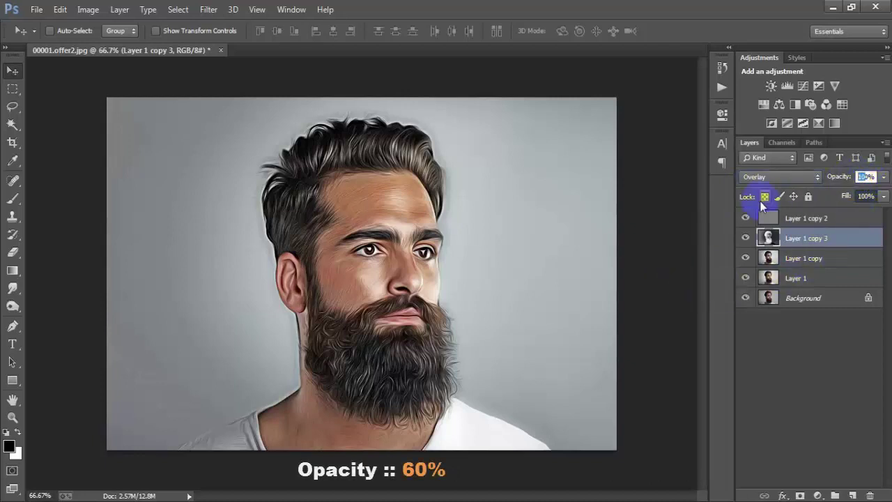
pyautogui.write('60')
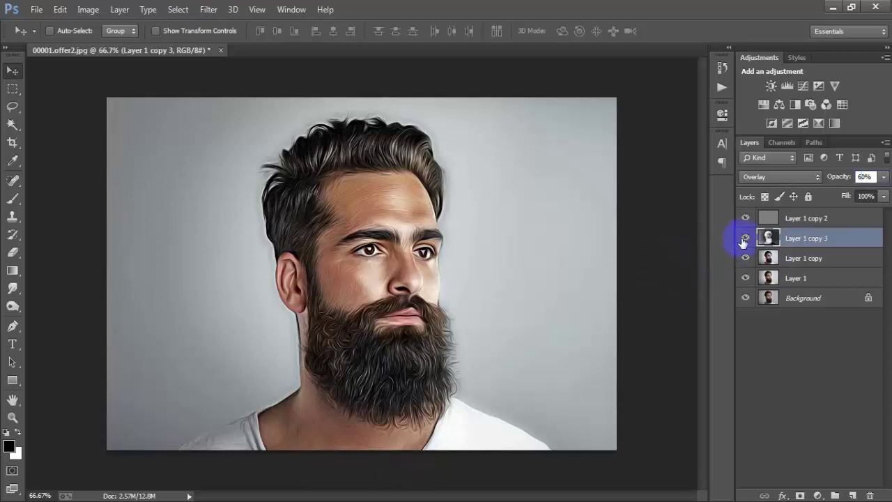
pyautogui.click(745, 238)
pyautogui.click(745, 238)
# Re-check Layer 1 copy 3, then group Layer 1 copy 2 through Layer 1 into Group 1 with Ctrl+G
pyautogui.click(745, 238)
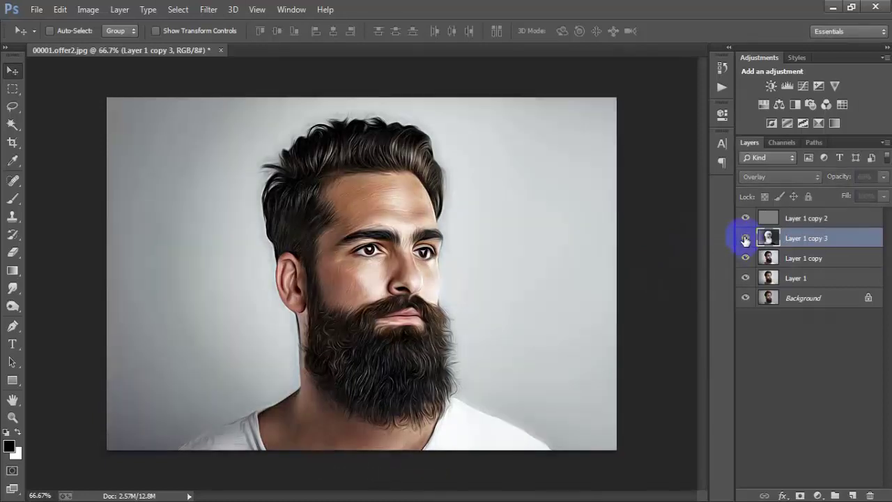
pyautogui.click(745, 238)
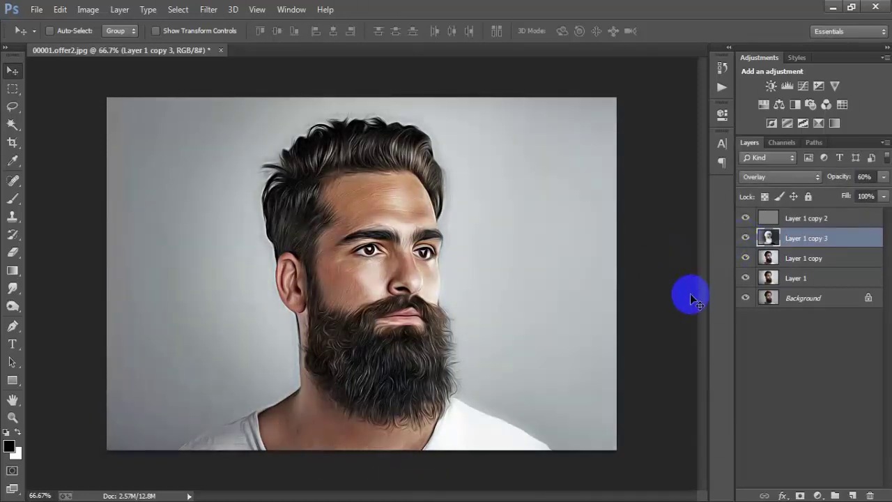
pyautogui.click(808, 218)
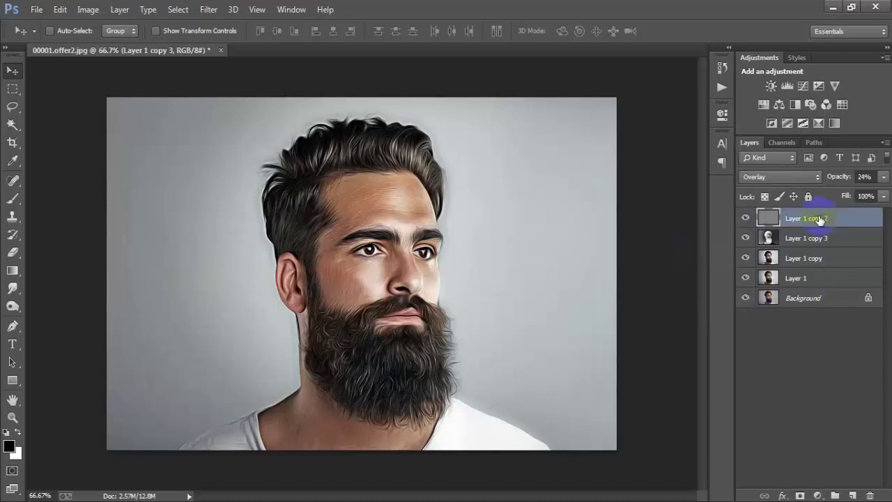
pyautogui.keyDown('shift'); pyautogui.click(814, 279); pyautogui.keyUp('shift')
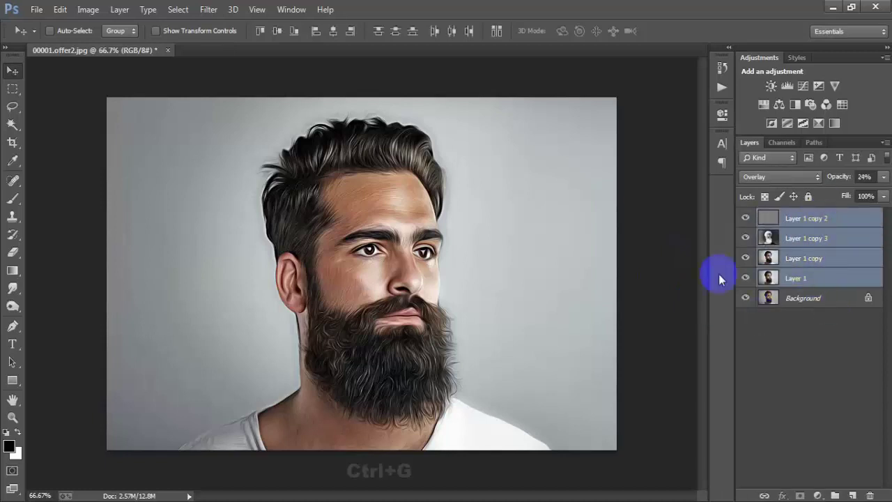
pyautogui.hotkey('ctrl', 'g')
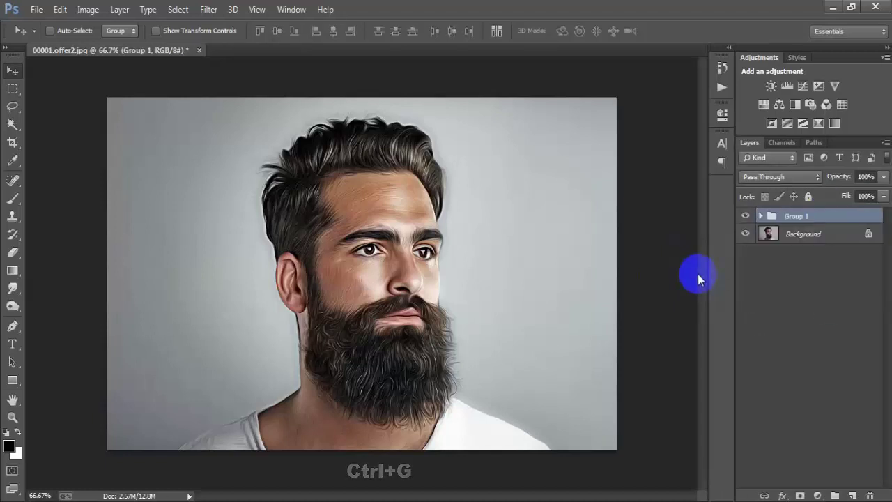
# Toggle Group 1's visibility to compare the portrait with and without the painted layers
pyautogui.click(746, 217)
pyautogui.click(746, 217)
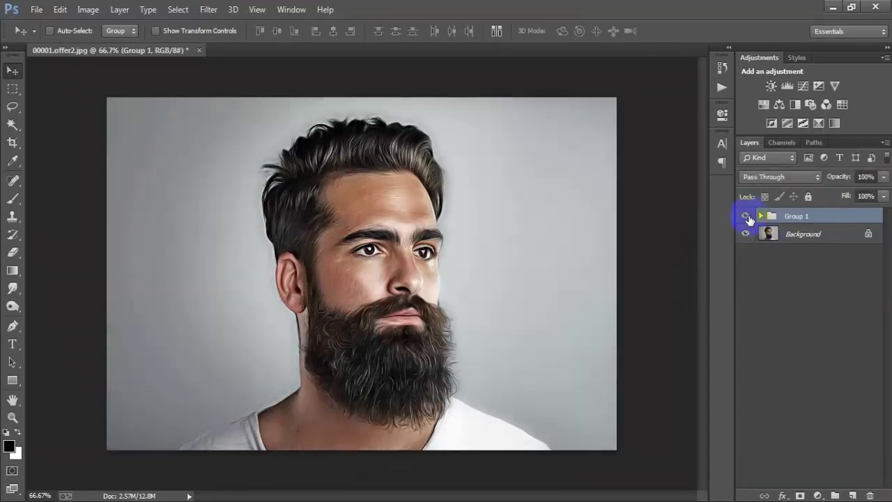
pyautogui.click(747, 217)
pyautogui.click(746, 217)
pyautogui.click(746, 216)
pyautogui.click(746, 216)
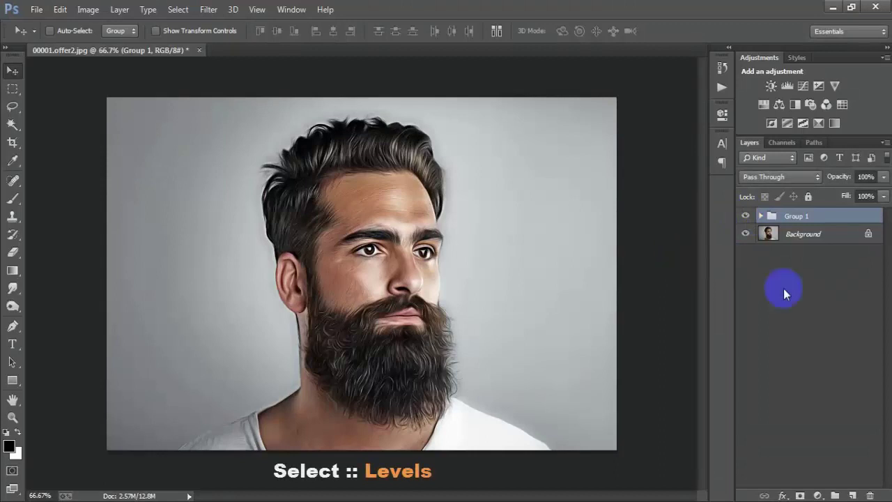
# Add a Levels adjustment layer with input levels 6, 1.10 and 247
pyautogui.click(817, 496)
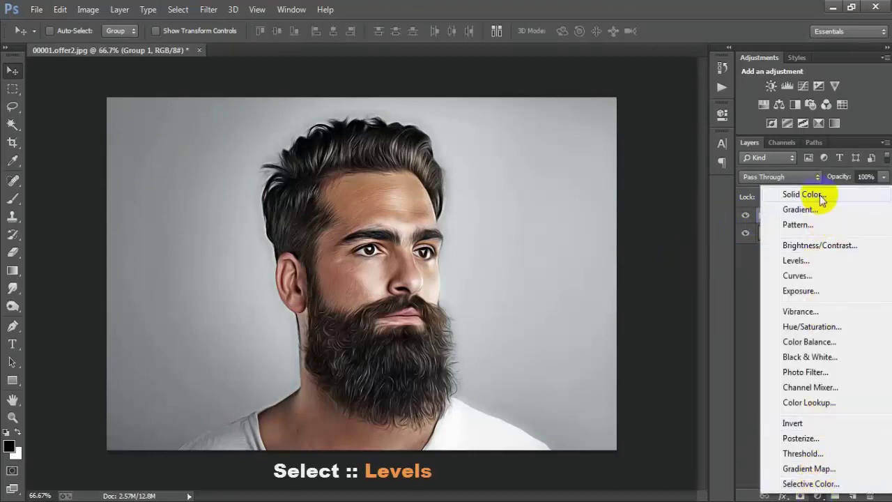
pyautogui.click(795, 261)
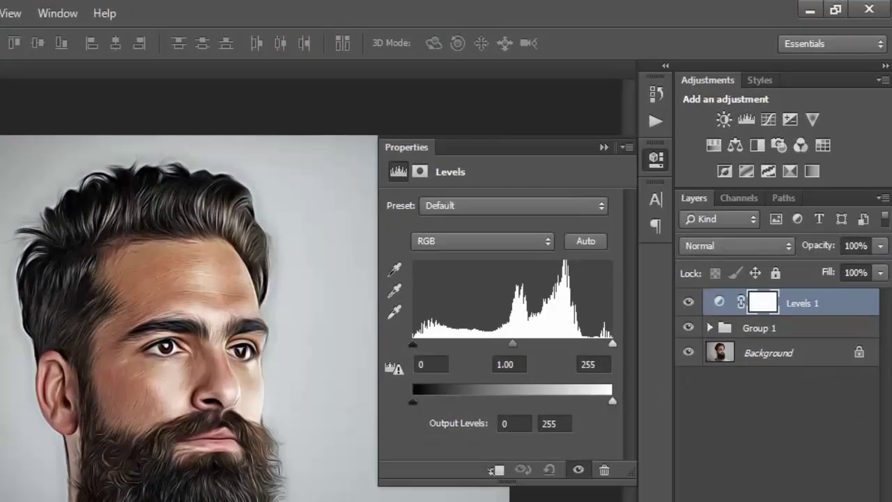
pyautogui.click(555, 263)
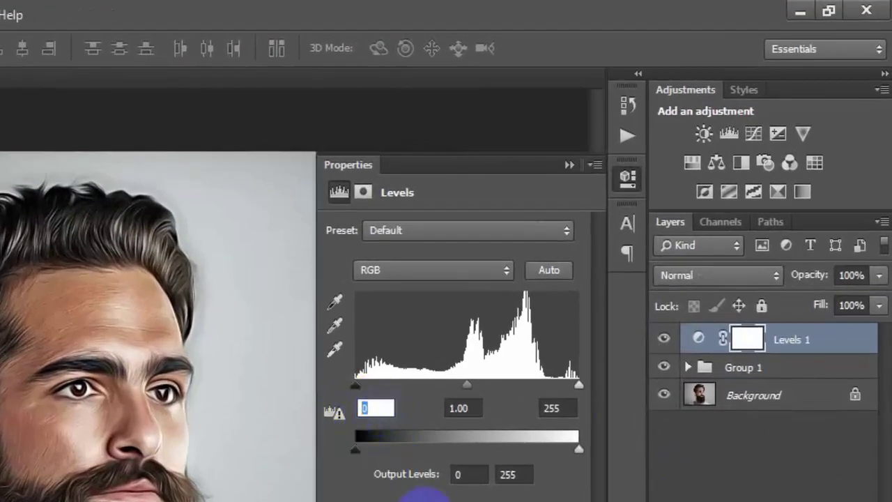
pyautogui.write('6')
pyautogui.click(462, 408)
pyautogui.write('1.')
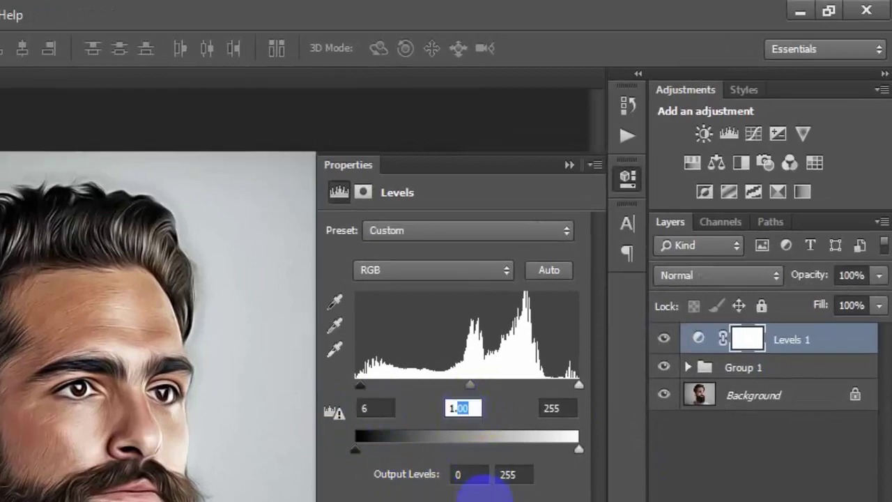
pyautogui.write('1')
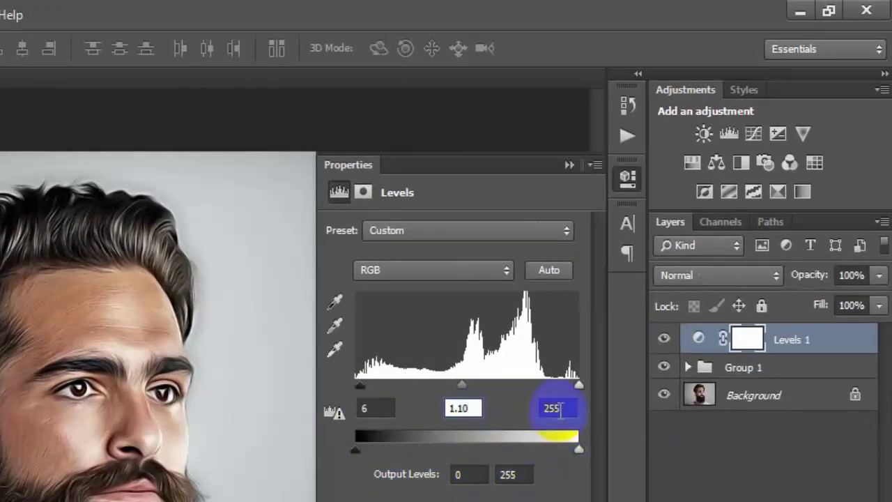
pyautogui.click(555, 408)
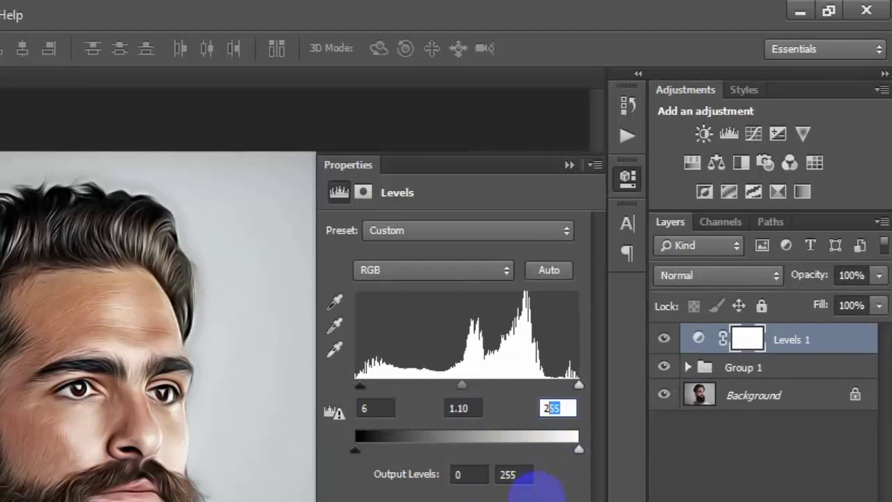
pyautogui.write('247')
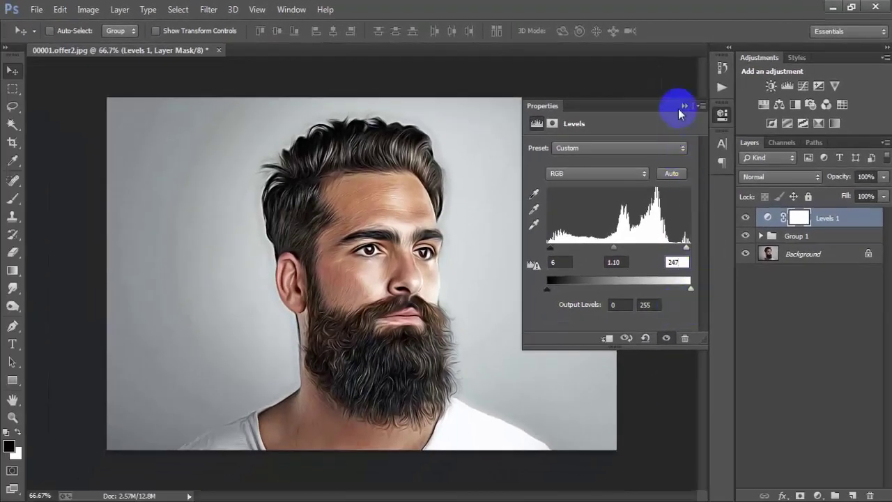
# Collapse the Levels properties and toggle Levels 1 on and off to compare
pyautogui.click(684, 106)
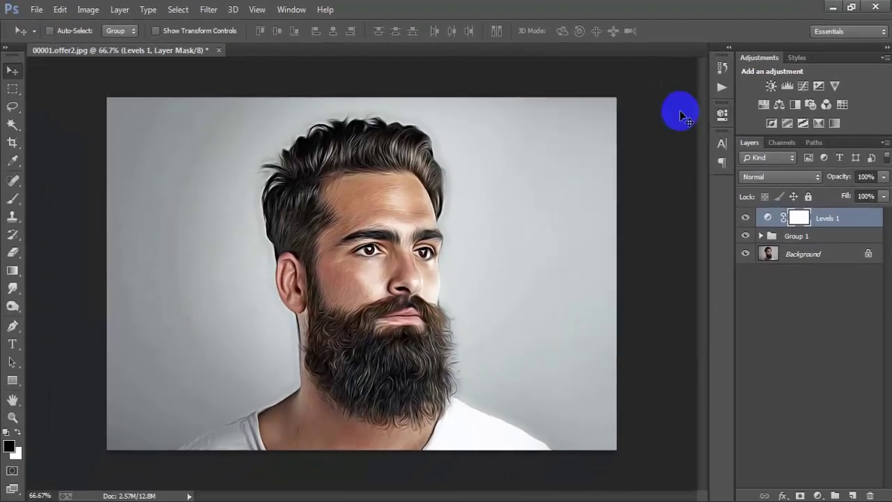
pyautogui.click(745, 218)
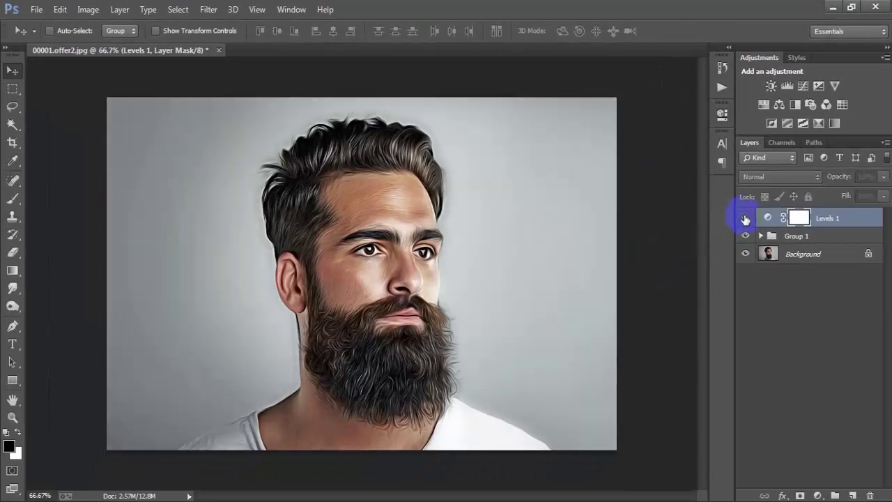
pyautogui.click(745, 218)
pyautogui.click(745, 218)
pyautogui.click(745, 218)
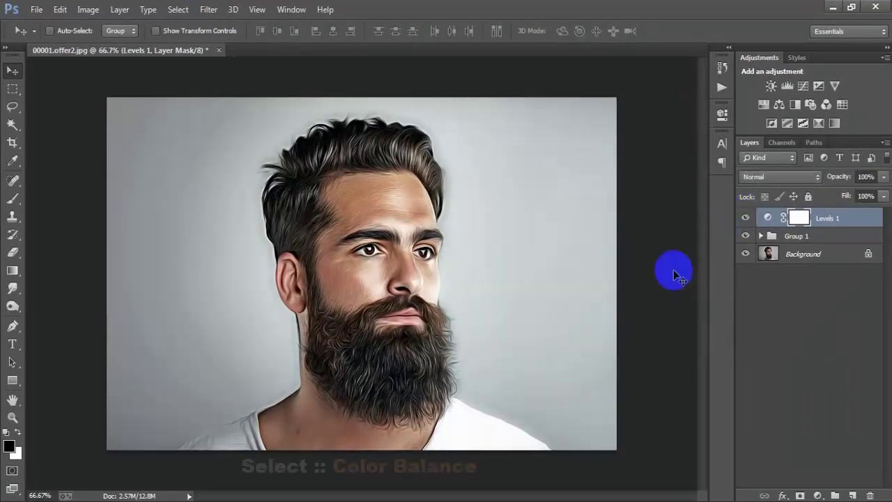
# Add a Color Balance adjustment layer and set Midtones cyan–red -4, magenta–green -6
pyautogui.click(819, 490)
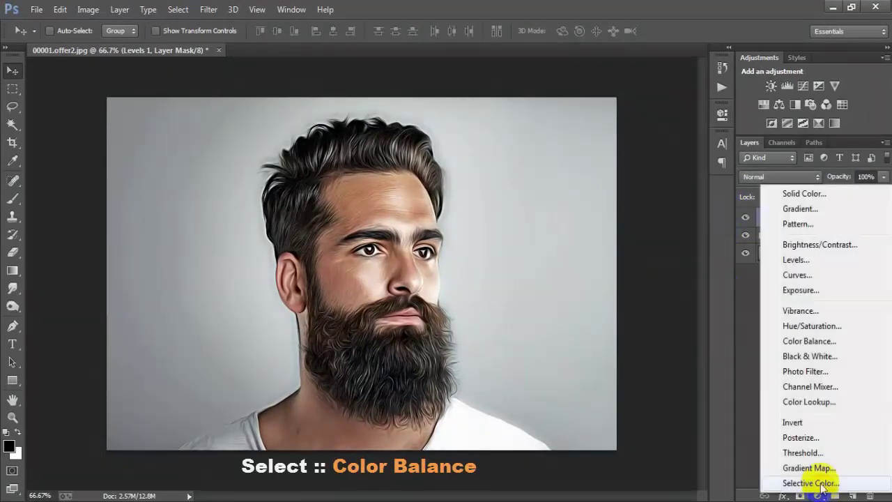
pyautogui.click(845, 341)
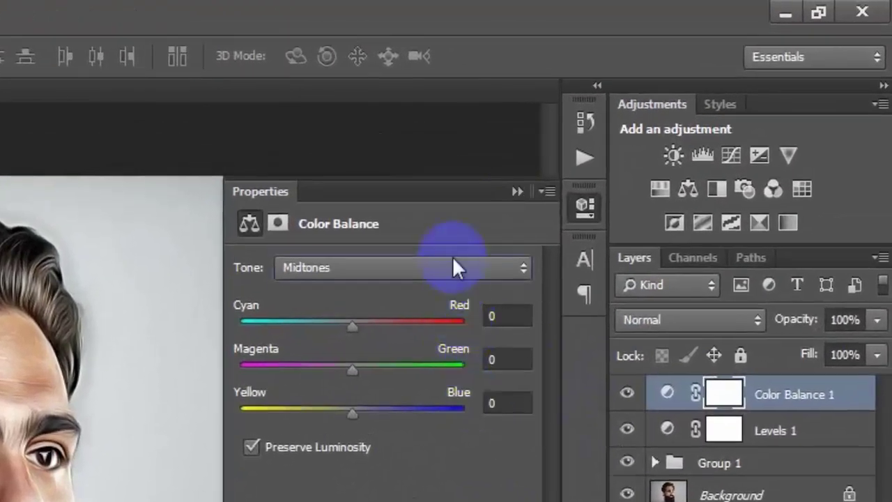
pyautogui.click(650, 147)
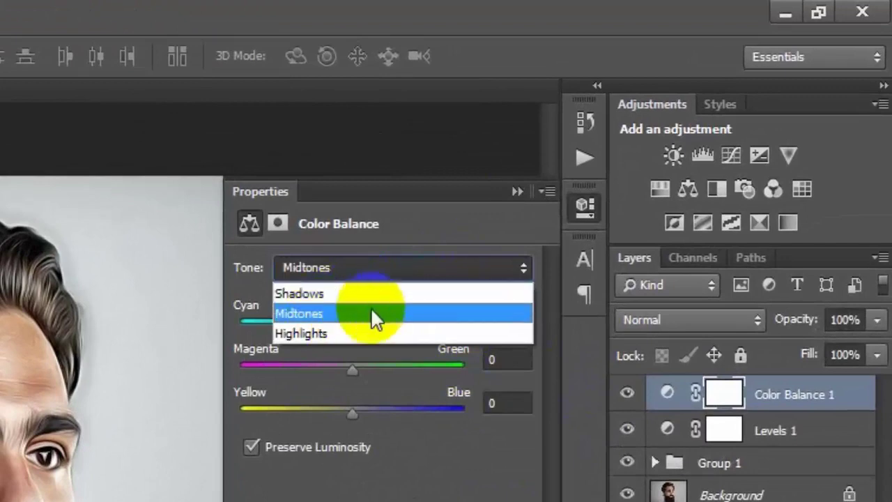
pyautogui.click(417, 328)
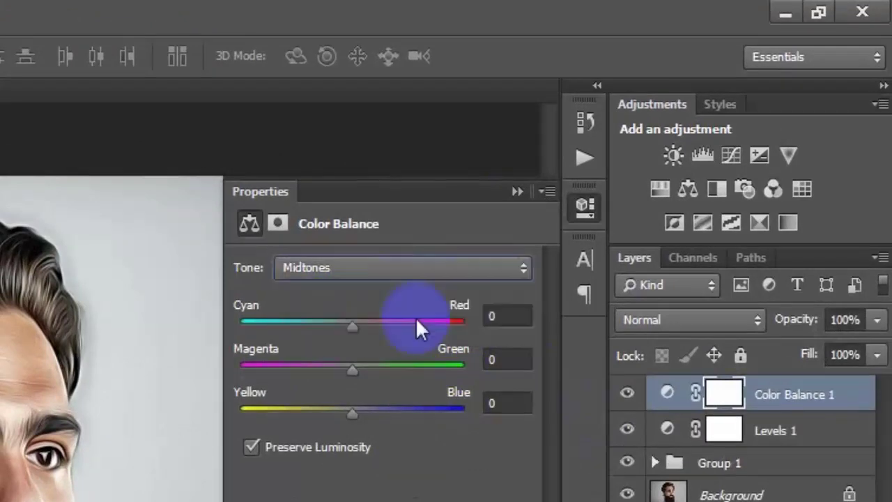
pyautogui.click(513, 324)
pyautogui.write('-')
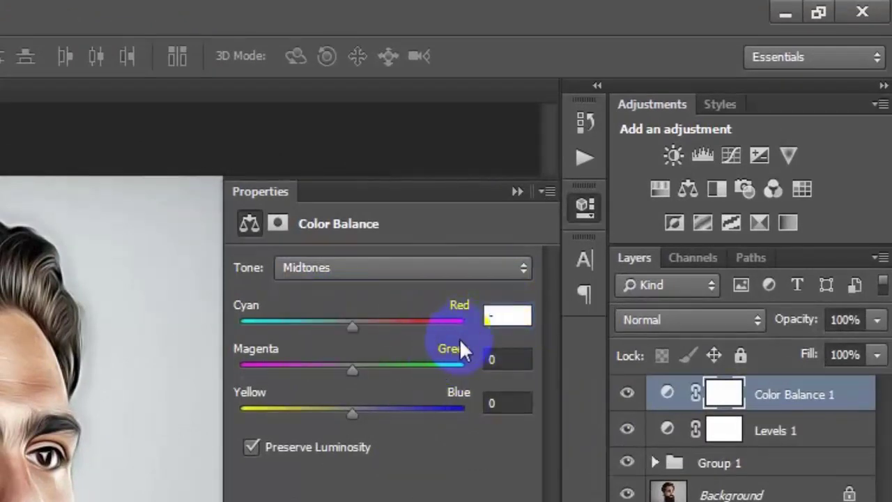
pyautogui.write('4')
pyautogui.click(508, 359)
pyautogui.write('-')
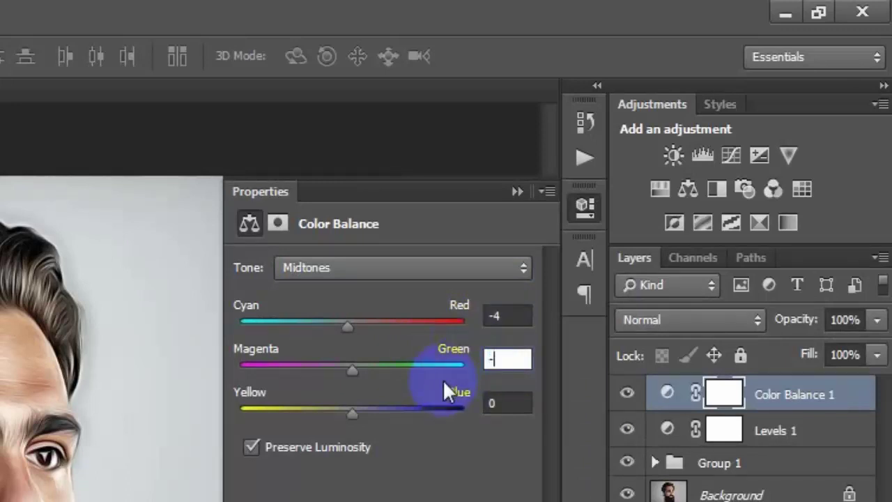
pyautogui.write('6')
pyautogui.click(507, 404)
pyautogui.write('2')
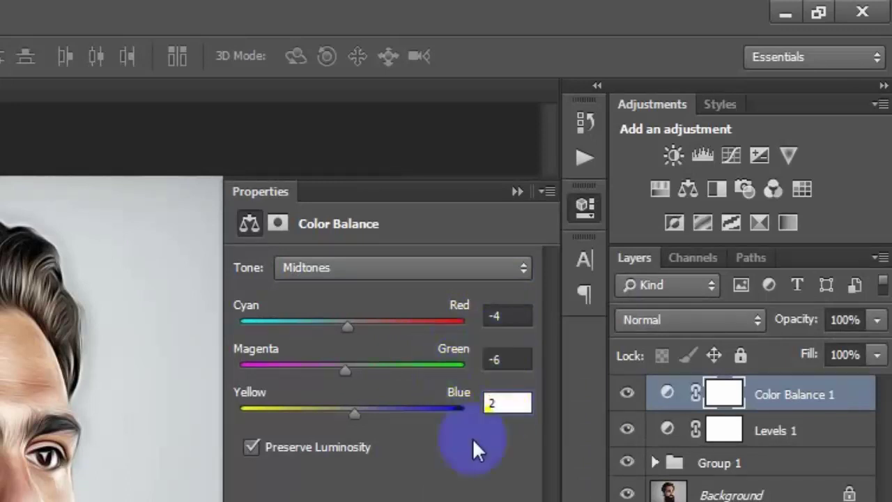
# Set the Color Balance Shadows to -3, -2, -2
pyautogui.click(475, 271)
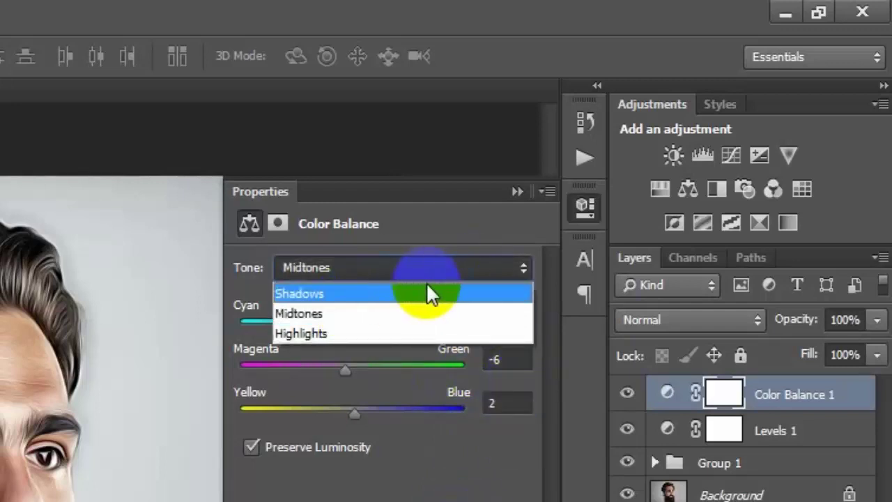
pyautogui.click(426, 294)
pyautogui.click(506, 315)
pyautogui.write('-3')
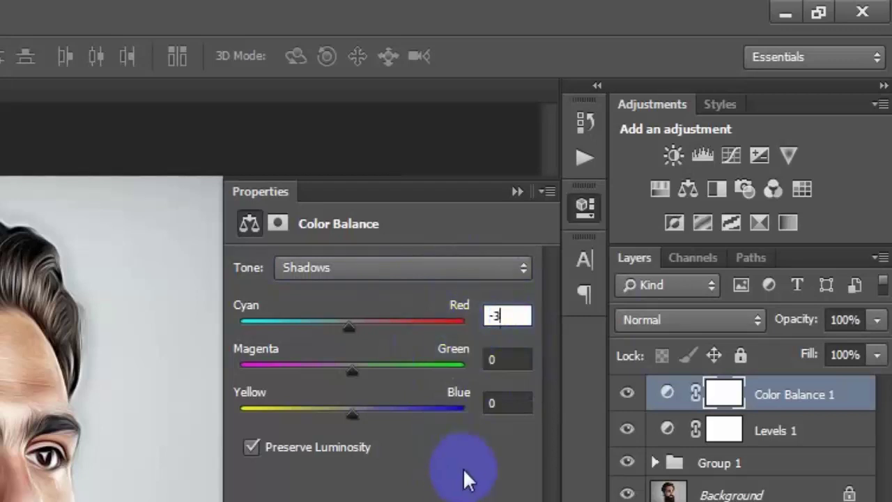
pyautogui.click(507, 360)
pyautogui.write('-')
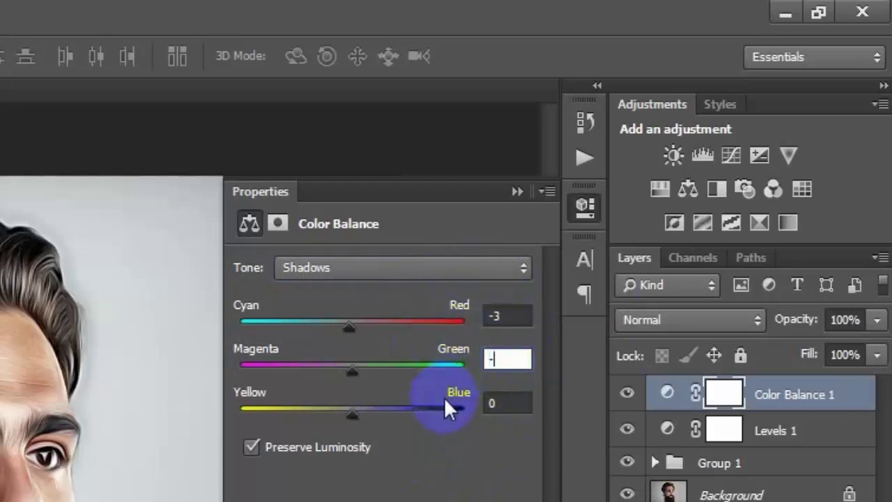
pyautogui.write('2')
pyautogui.click(524, 402)
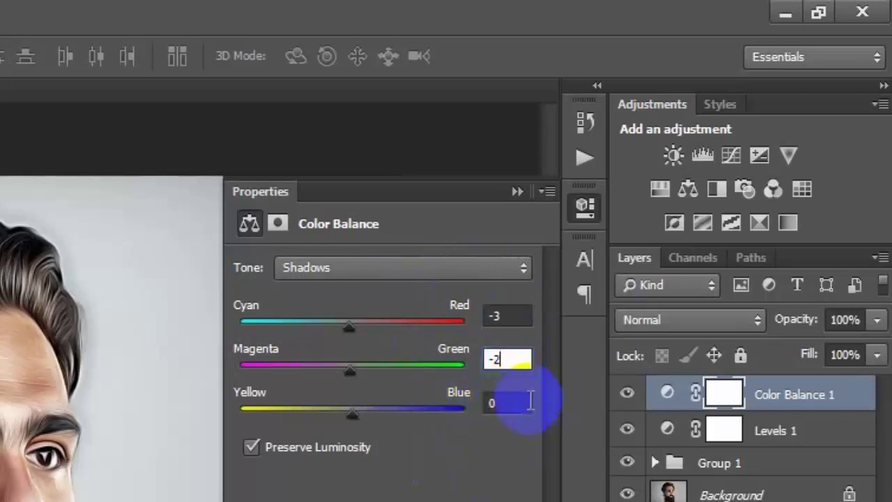
pyautogui.write('-2')
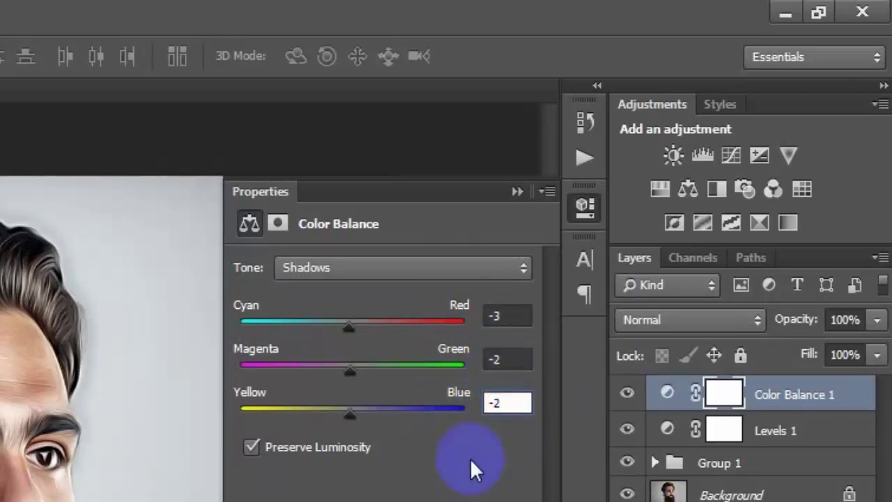
# Set the Color Balance Highlights to -4, -3, 3 and collapse the Properties panel
pyautogui.click(500, 268)
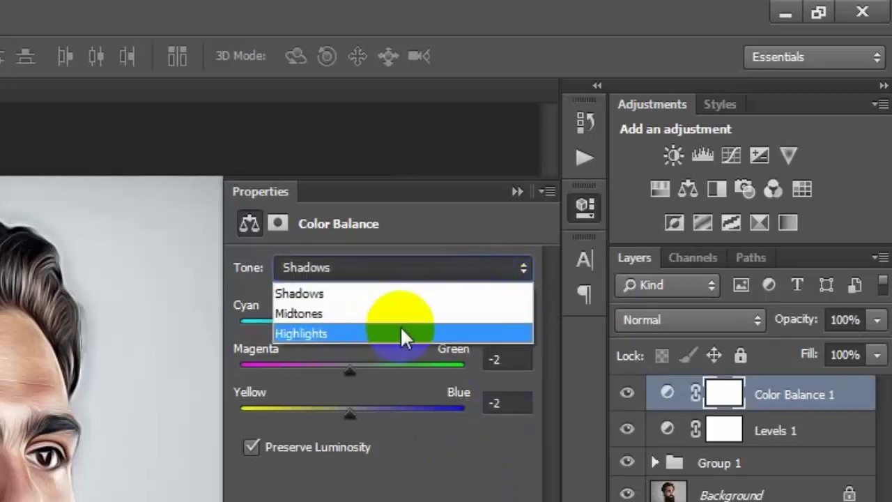
pyautogui.click(426, 333)
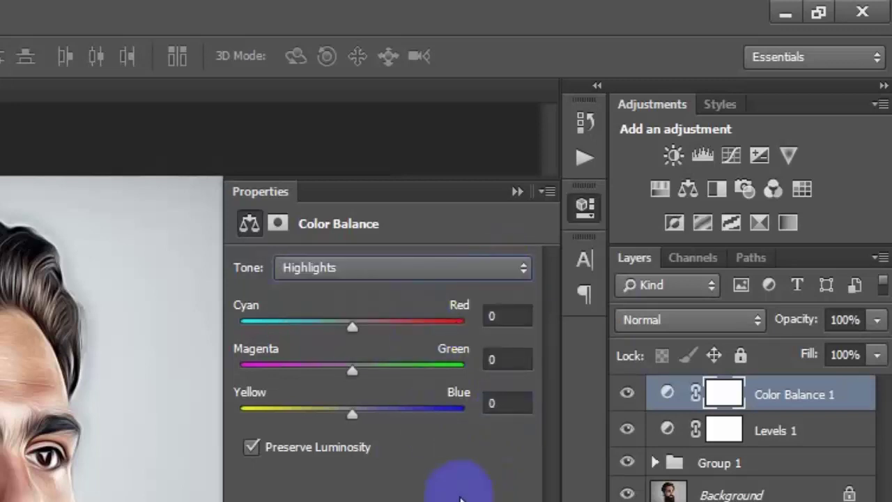
pyautogui.click(507, 316)
pyautogui.write('-4')
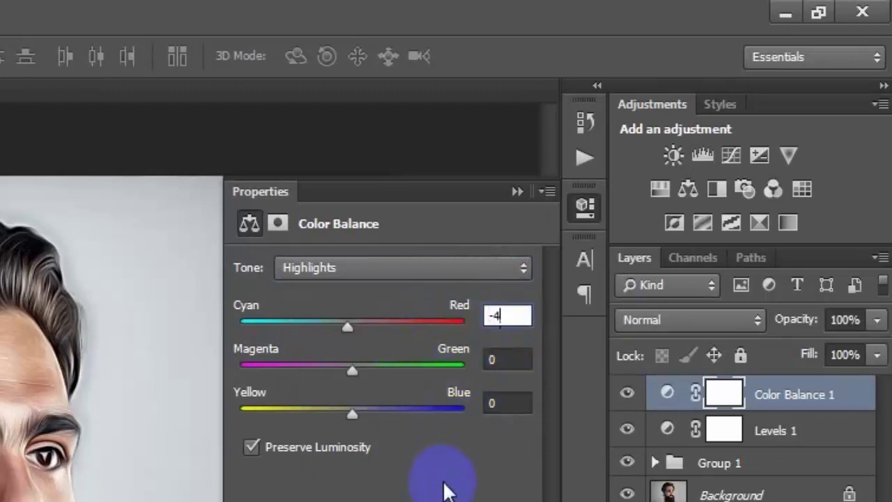
pyautogui.click(511, 358)
pyautogui.write('-')
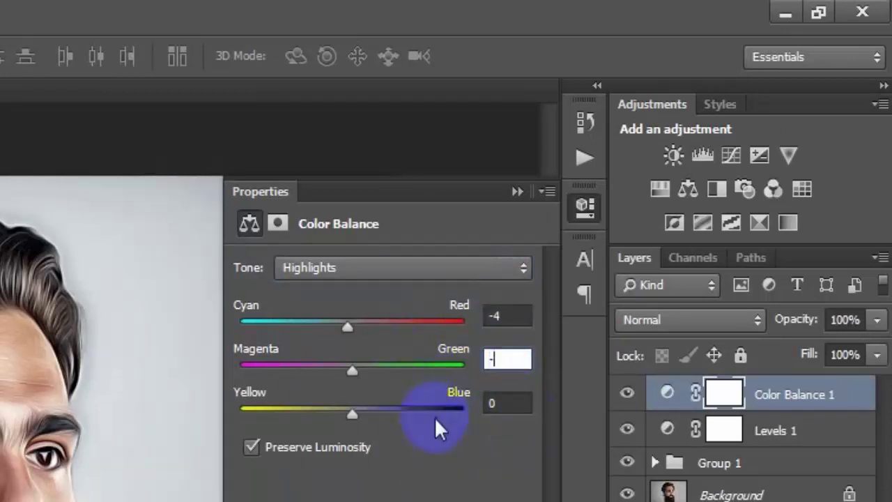
pyautogui.write('3')
pyautogui.click(512, 404)
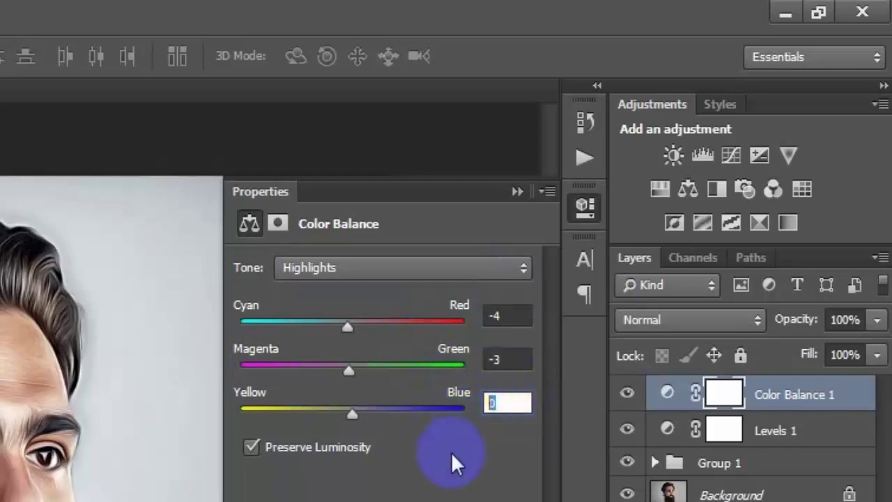
pyautogui.write('3')
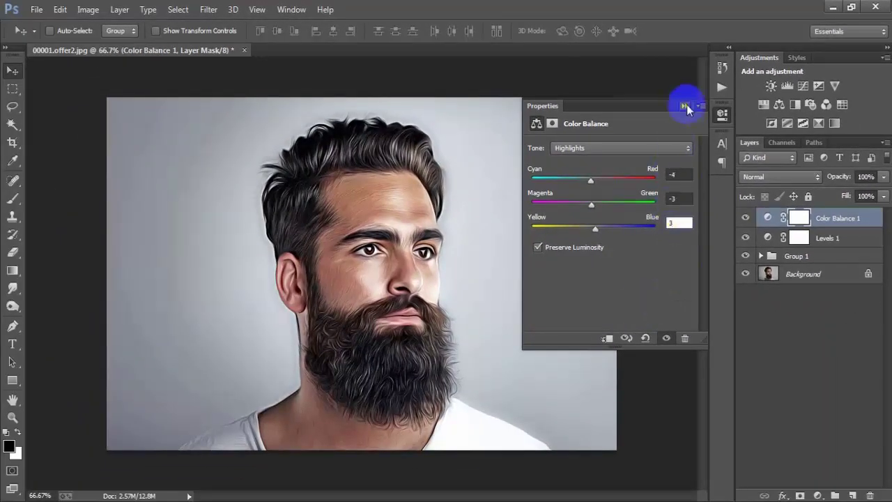
pyautogui.click(685, 105)
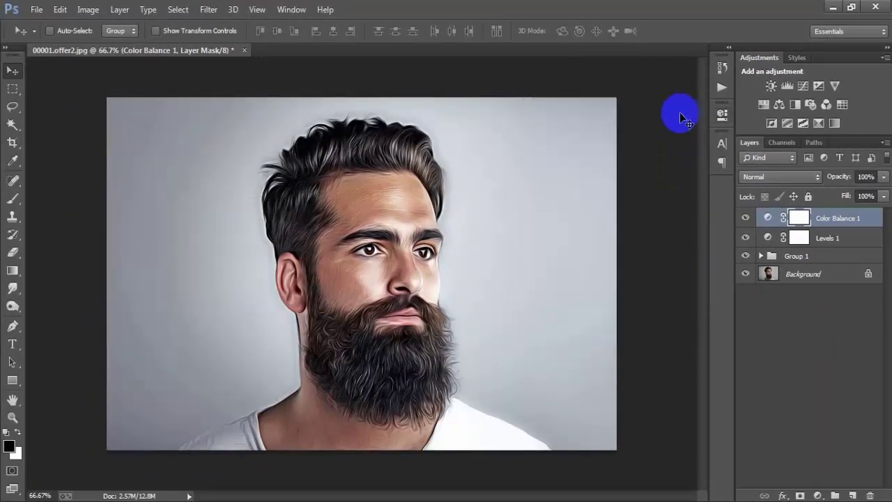
# Toggle Color Balance 1 on and off to compare its effect
pyautogui.click(745, 218)
pyautogui.click(745, 219)
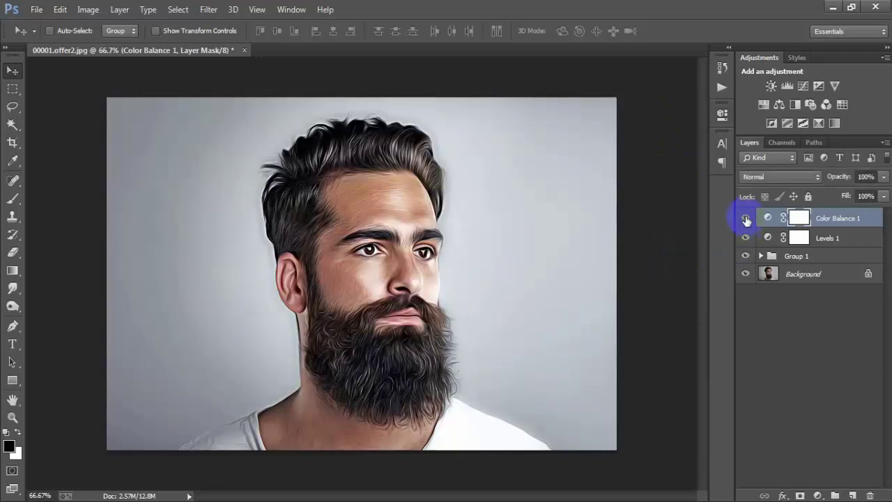
pyautogui.click(745, 218)
pyautogui.click(745, 218)
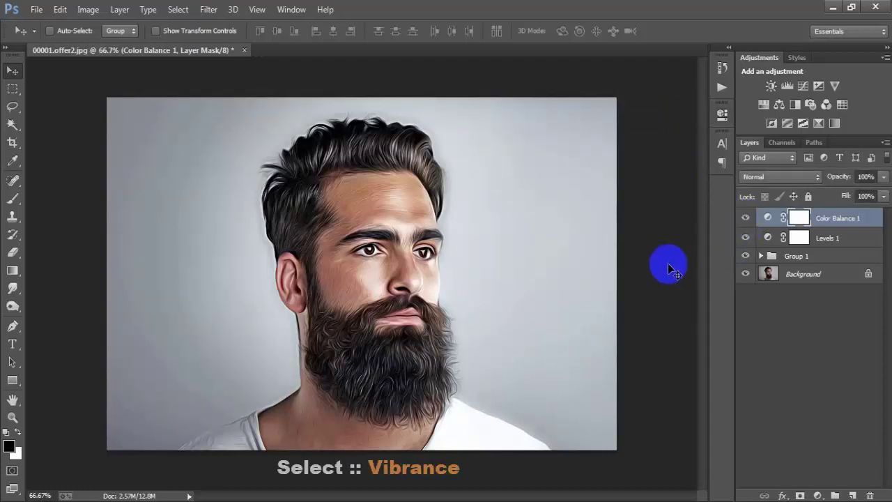
# Add a Vibrance adjustment layer with Vibrance 21 and Saturation 4
pyautogui.click(818, 494)
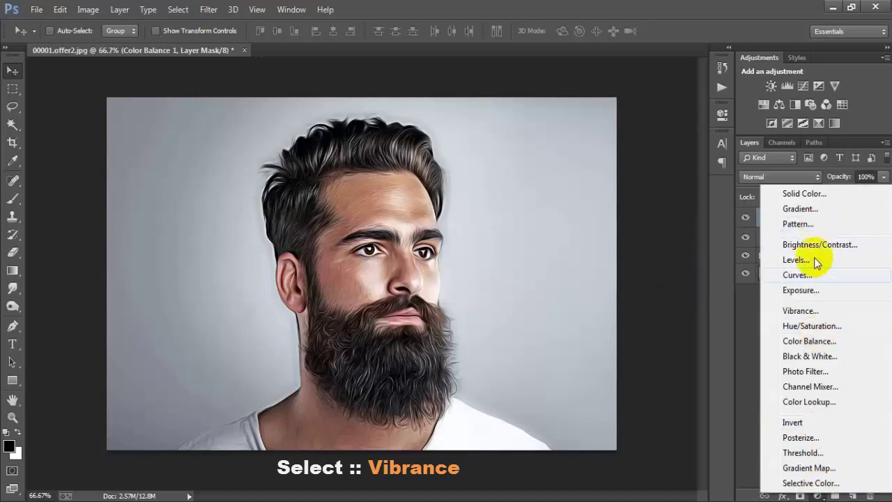
pyautogui.click(841, 313)
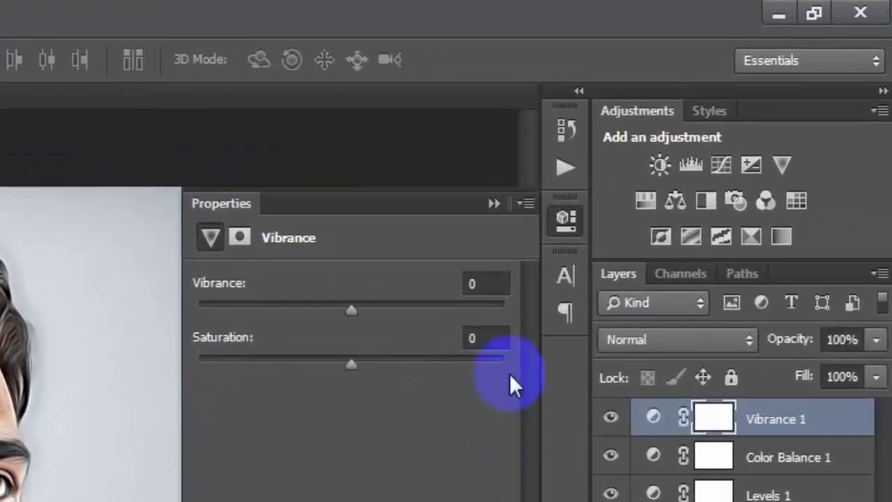
pyautogui.click(490, 284)
pyautogui.write('1')
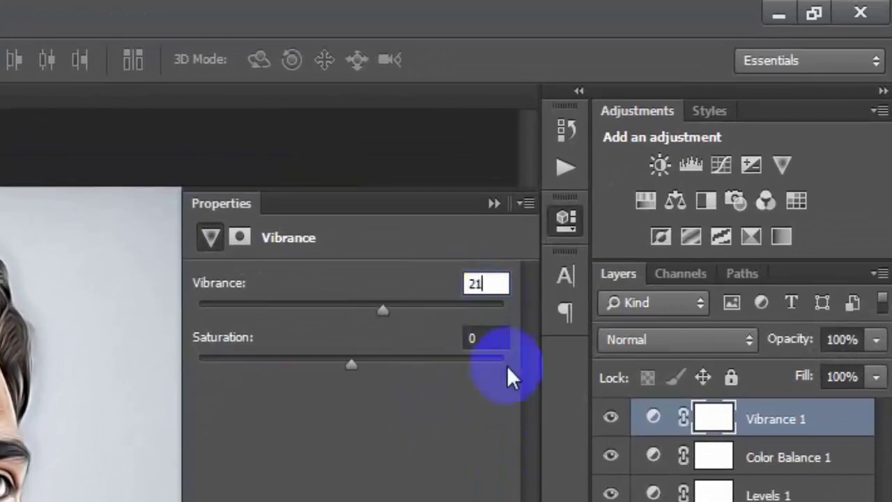
pyautogui.click(486, 338)
pyautogui.write('4')
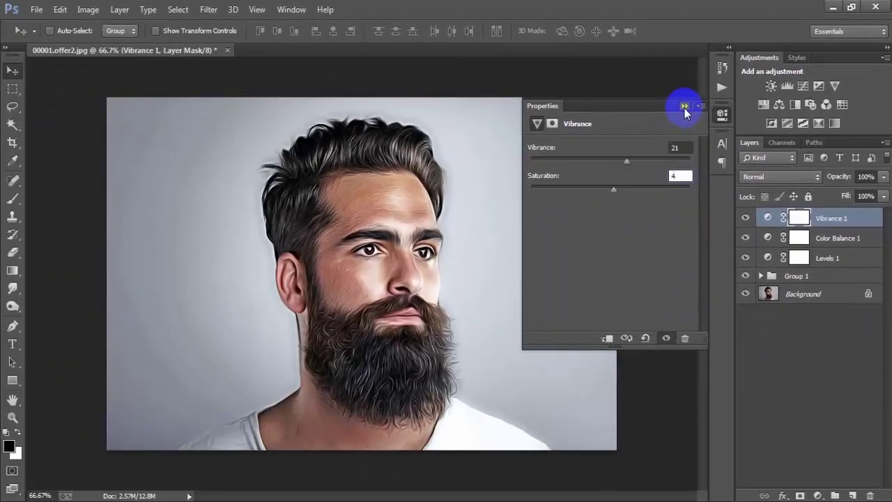
pyautogui.click(684, 108)
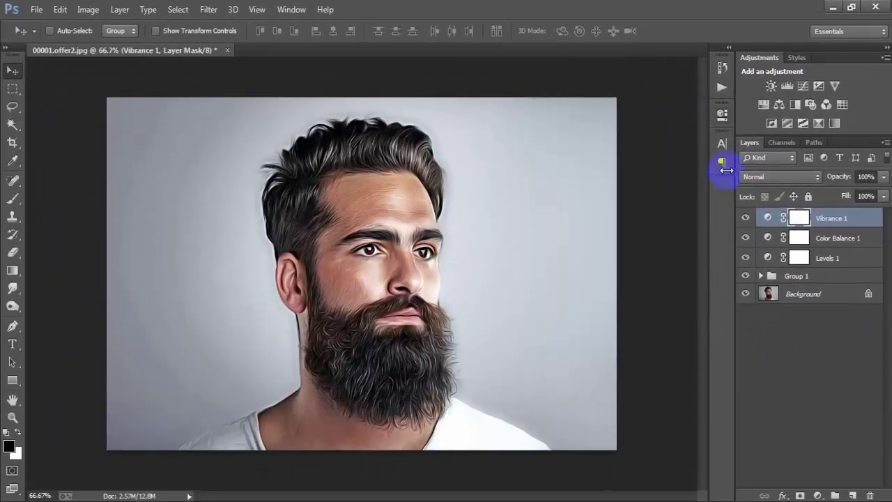
# Toggle Vibrance 1 to compare the image, leaving it switched on
pyautogui.click(746, 219)
pyautogui.click(746, 219)
pyautogui.click(745, 219)
pyautogui.click(746, 220)
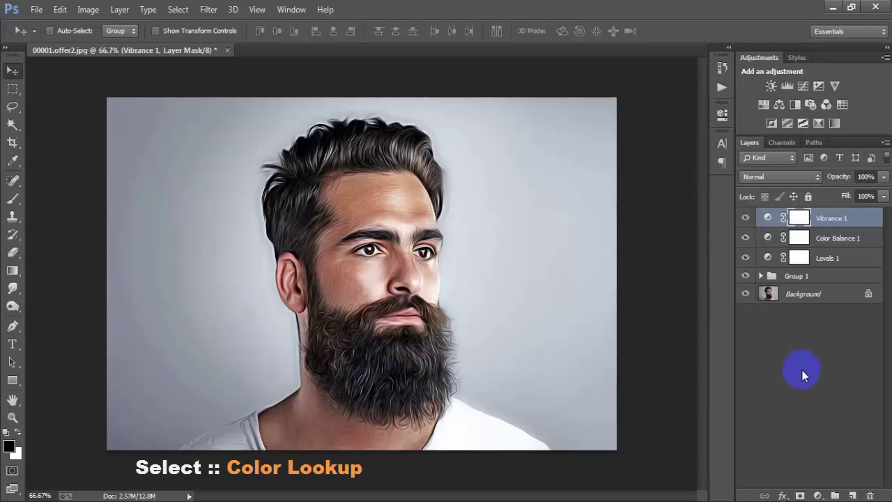
# Add a Color Lookup adjustment layer that loads the 3Strip.look 3D LUT
pyautogui.moveTo(818, 496); pyautogui.dragTo(837, 284)
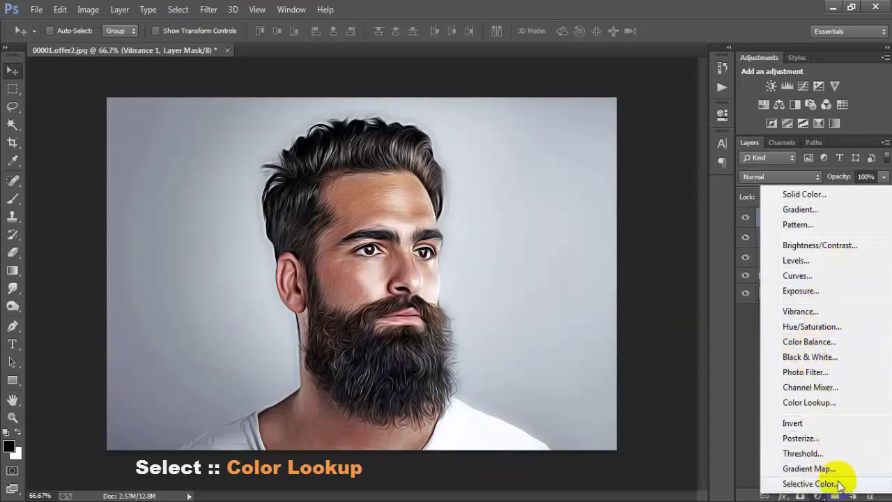
pyautogui.click(827, 406)
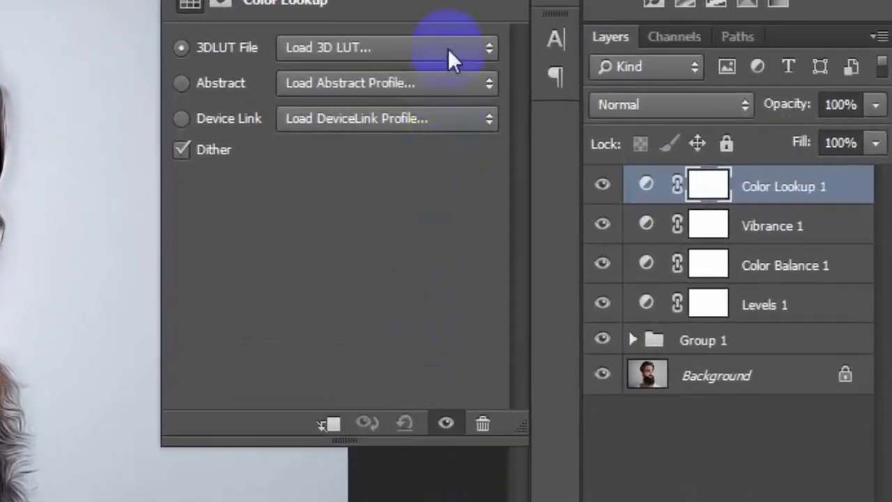
pyautogui.click(448, 50)
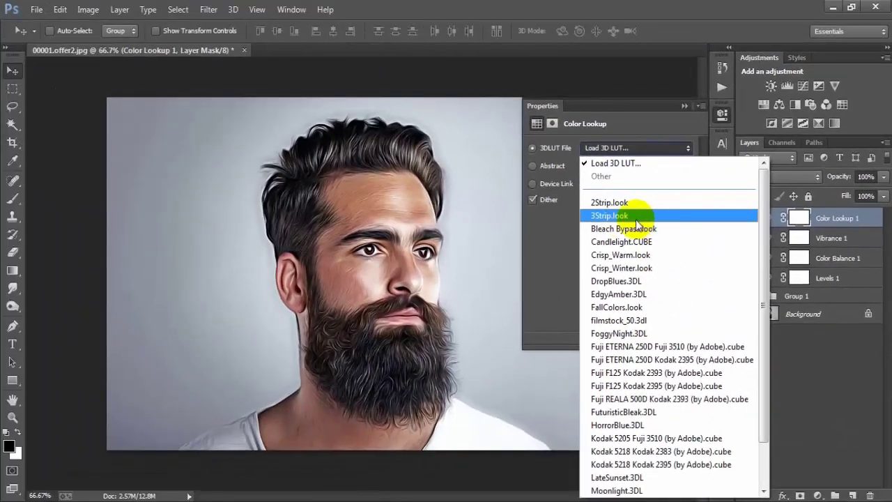
pyautogui.click(657, 216)
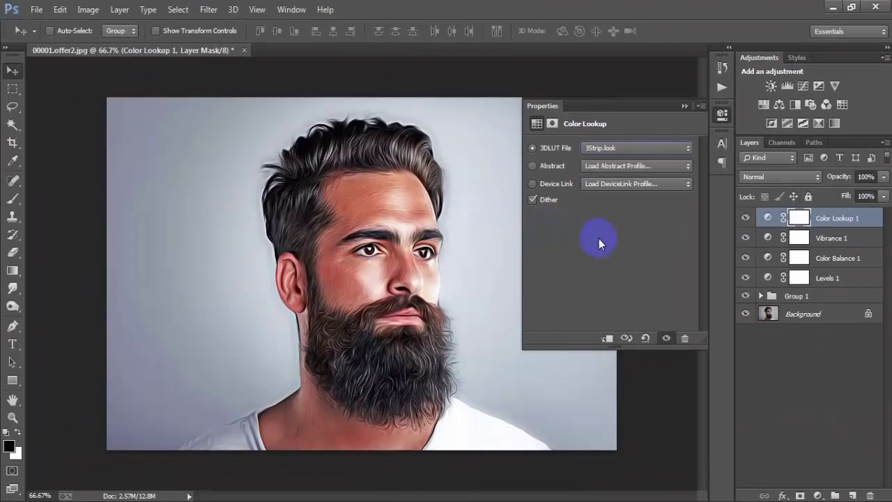
pyautogui.click(684, 107)
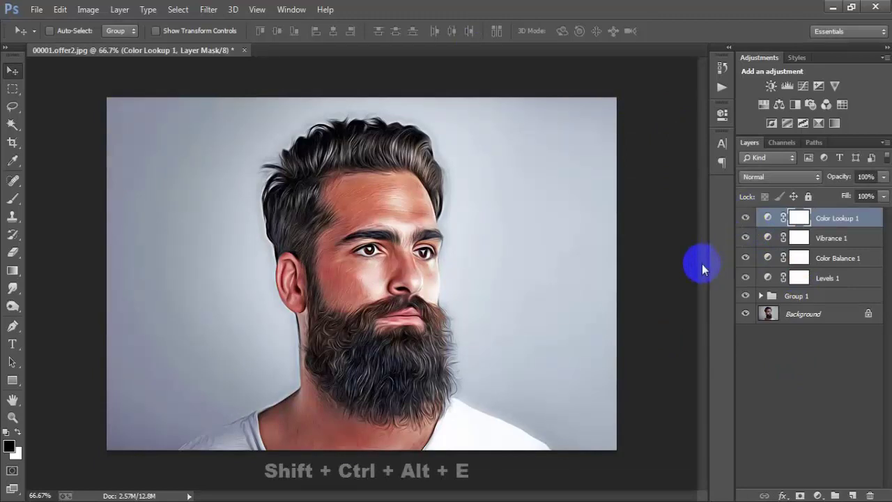
# Stamp all visible layers into a new layer and open the Camera Raw Filter on it
pyautogui.hotkey('ctrl', 'shift', 'alt', 'e')
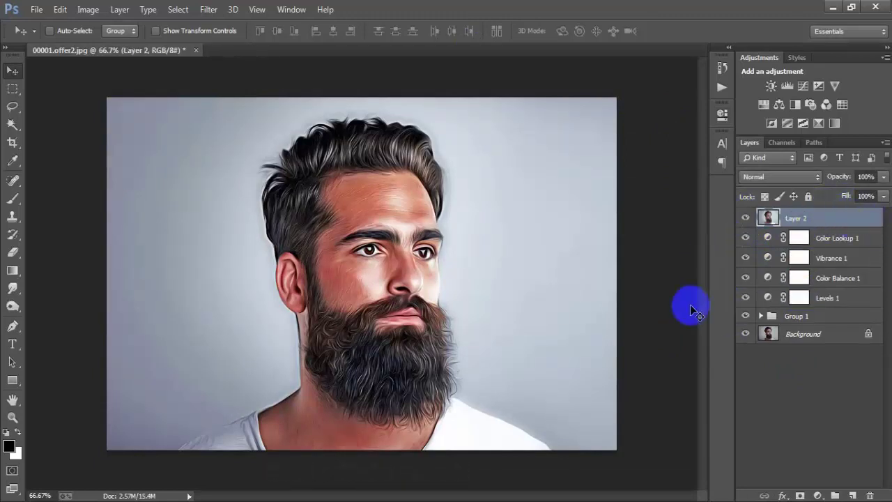
pyautogui.click(202, 16)
pyautogui.click(264, 90)
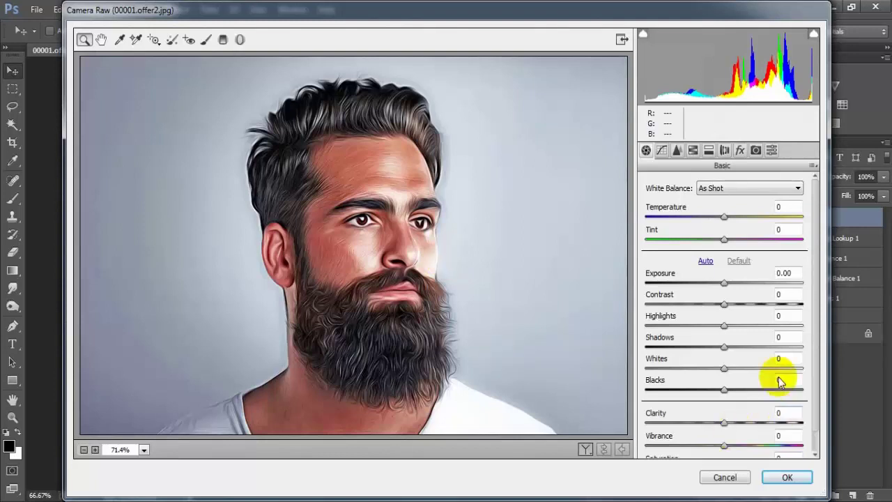
# In Camera Raw Basic, set Highlights -13, Blacks -10 and Contrast +9
pyautogui.moveTo(727, 328)
pyautogui.mouseDown()
pyautogui.moveTo(716, 333)
pyautogui.moveTo(732, 353)
pyautogui.mouseUp()
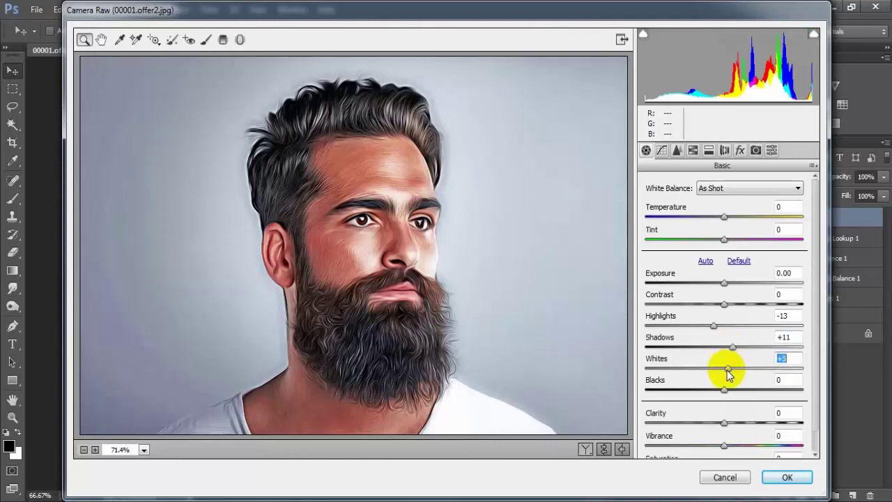
pyautogui.moveTo(724, 394); pyautogui.dragTo(716, 393)
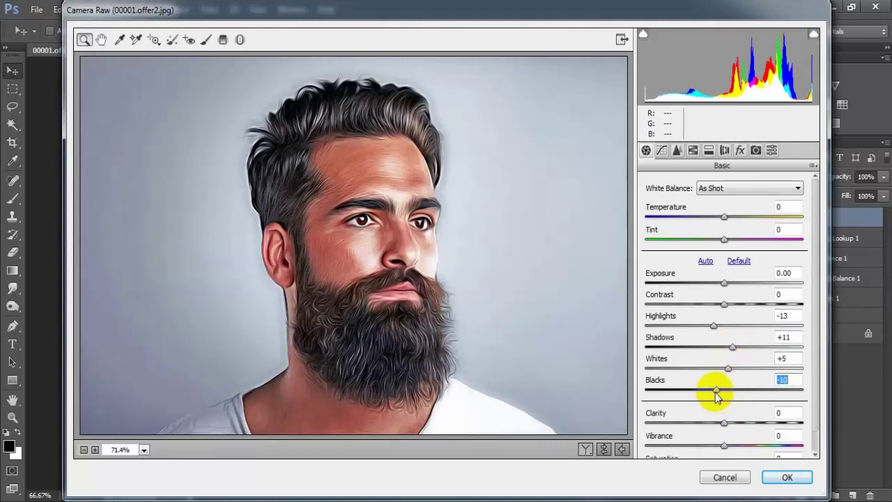
pyautogui.moveTo(724, 304); pyautogui.dragTo(730, 305)
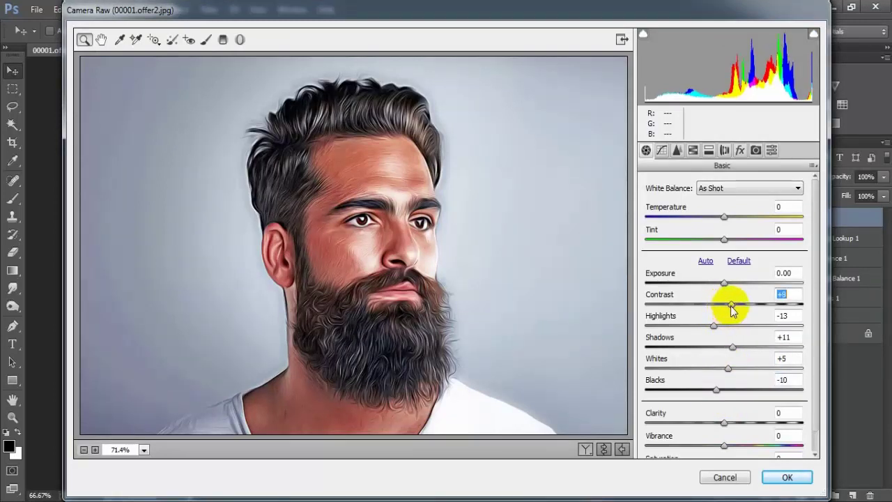
# In the Detail panel, set Sharpening Amount 34 and add luminance noise reduction
pyautogui.click(677, 150)
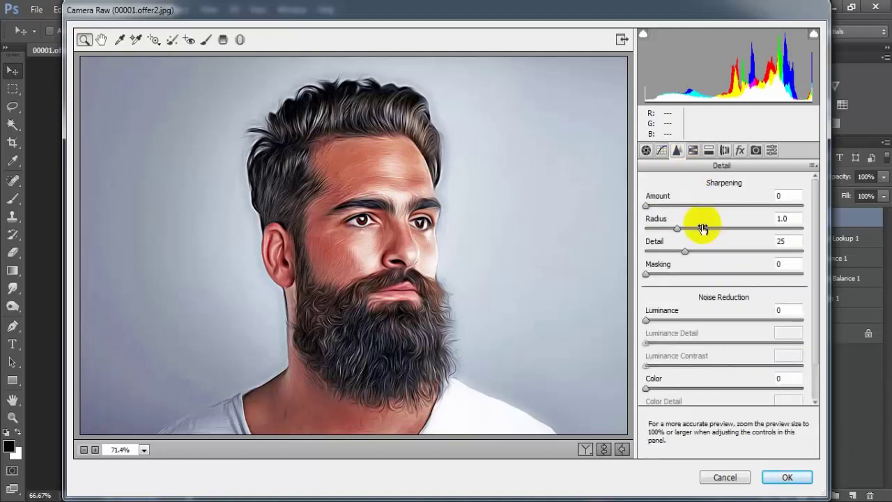
pyautogui.moveTo(646, 207)
pyautogui.mouseDown()
pyautogui.moveTo(690, 200)
pyautogui.moveTo(681, 198)
pyautogui.mouseUp()
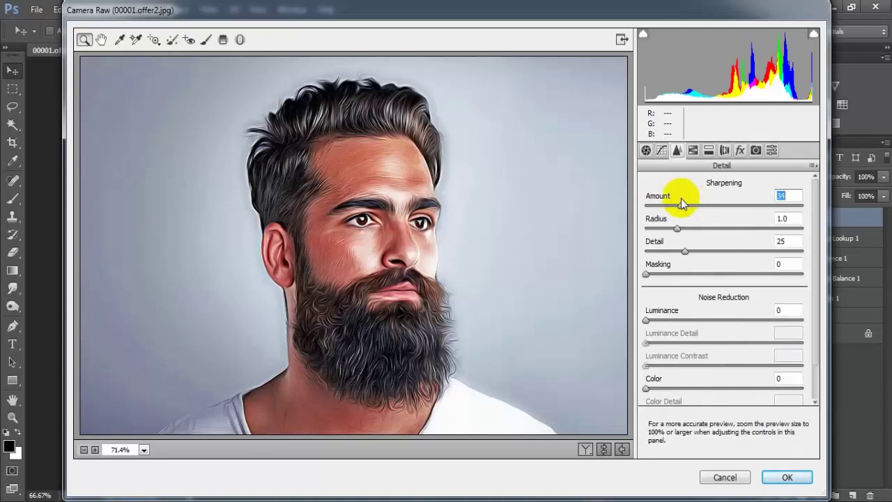
pyautogui.moveTo(646, 320); pyautogui.dragTo(682, 321)
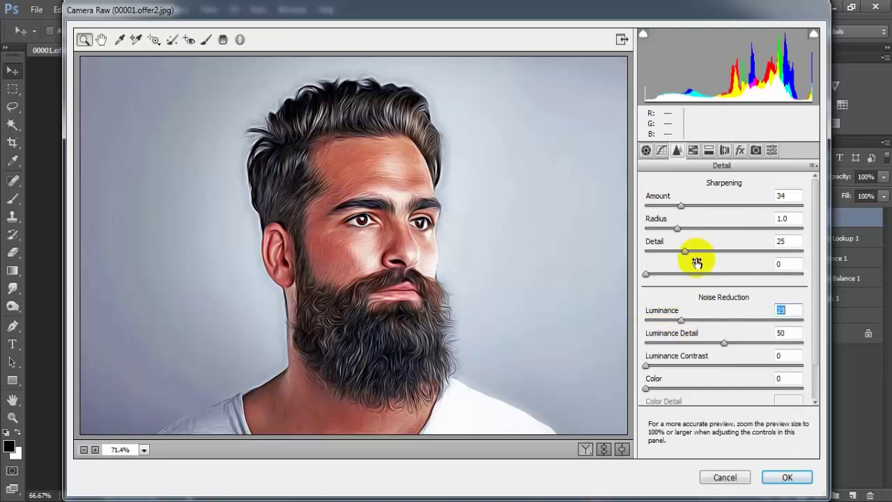
# Set Basic Highlights to -6 and Shadows +28, then toggle Before/After to compare
pyautogui.click(647, 151)
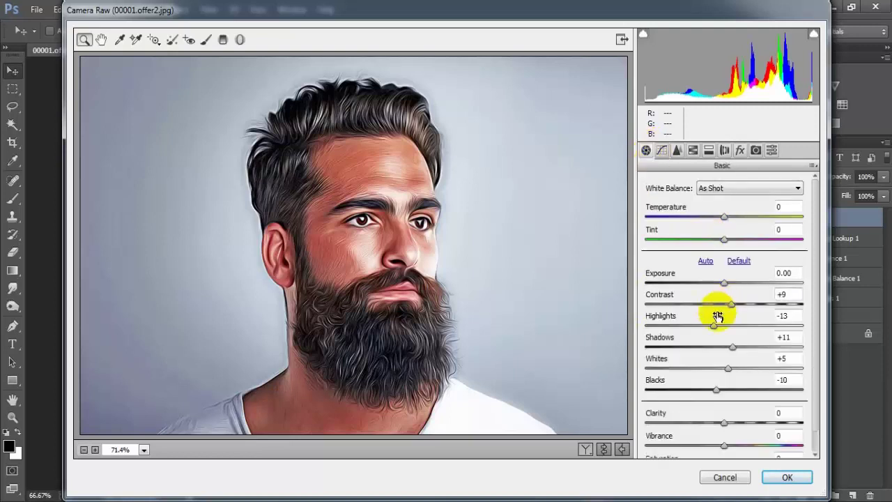
pyautogui.moveTo(716, 329)
pyautogui.mouseDown()
pyautogui.moveTo(657, 322)
pyautogui.moveTo(726, 332)
pyautogui.moveTo(792, 323)
pyautogui.moveTo(722, 333)
pyautogui.moveTo(757, 351)
pyautogui.moveTo(746, 352)
pyautogui.mouseUp()
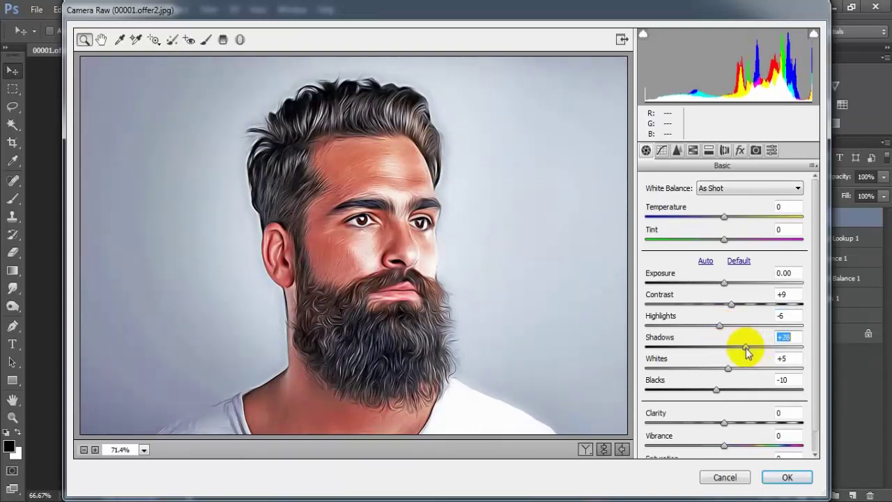
pyautogui.click(603, 451)
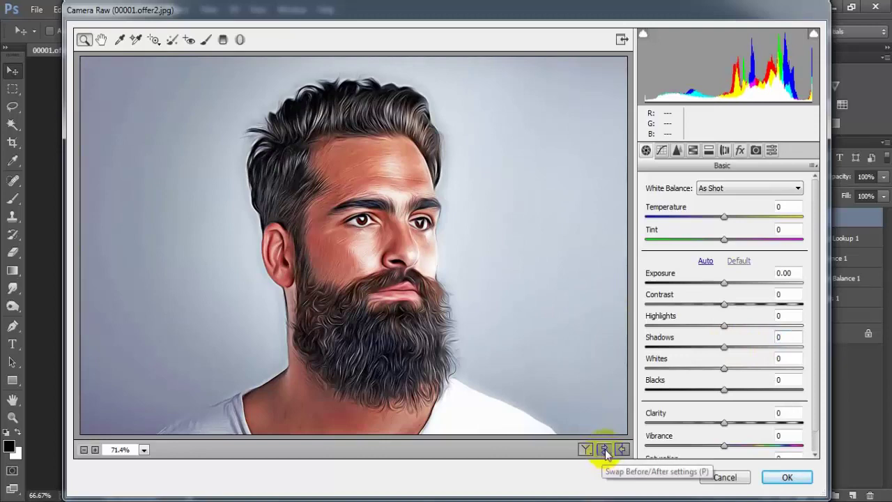
pyautogui.click(603, 450)
pyautogui.click(604, 450)
pyautogui.click(604, 450)
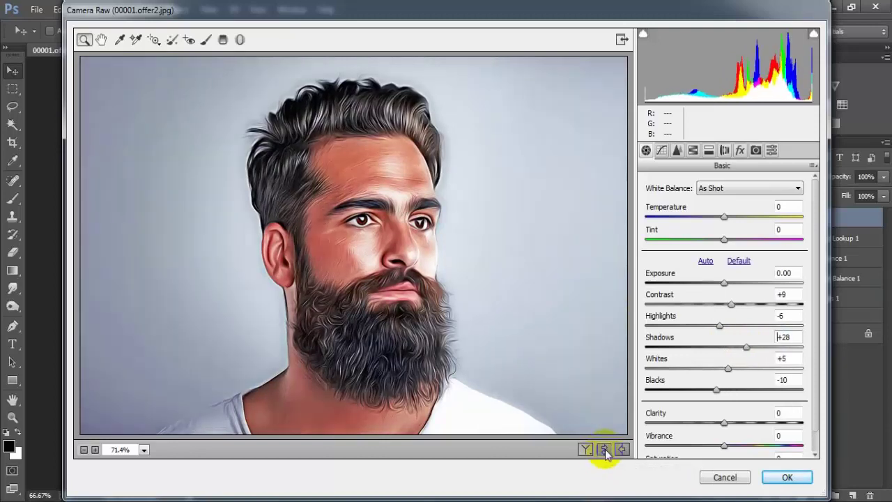
pyautogui.click(604, 450)
pyautogui.click(603, 449)
pyautogui.click(604, 450)
pyautogui.click(604, 449)
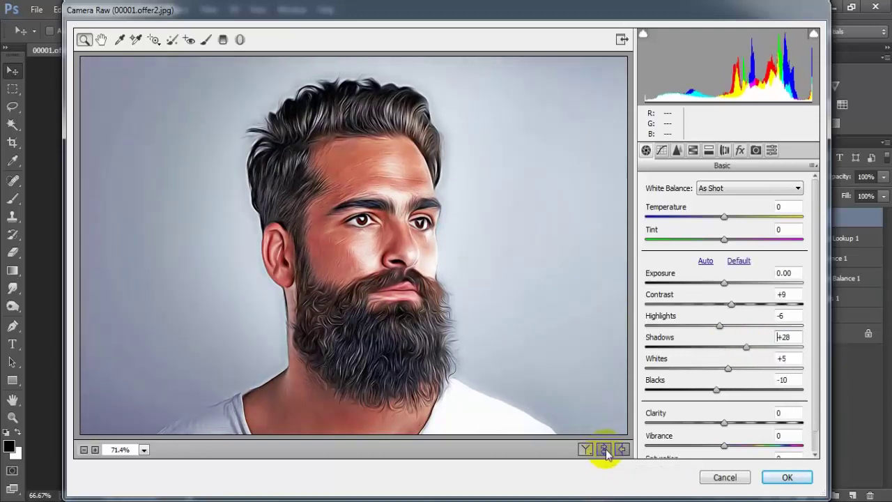
pyautogui.click(603, 450)
pyautogui.click(603, 449)
pyautogui.click(604, 450)
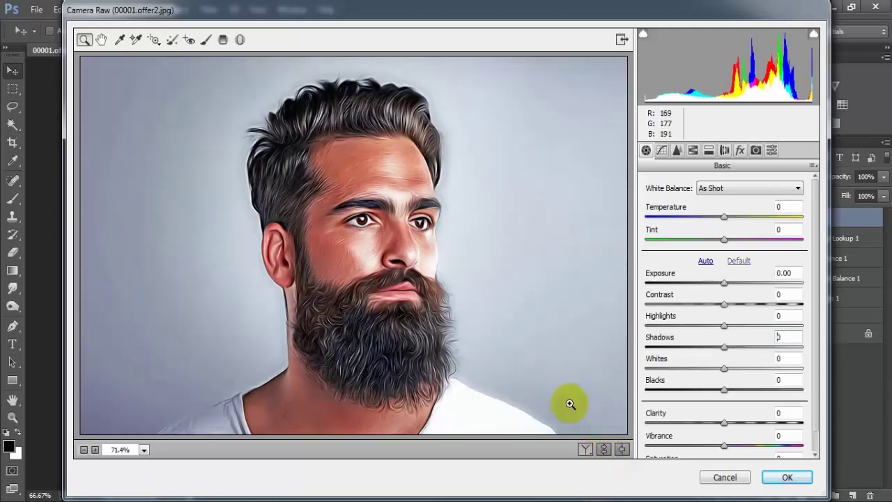
pyautogui.click(693, 150)
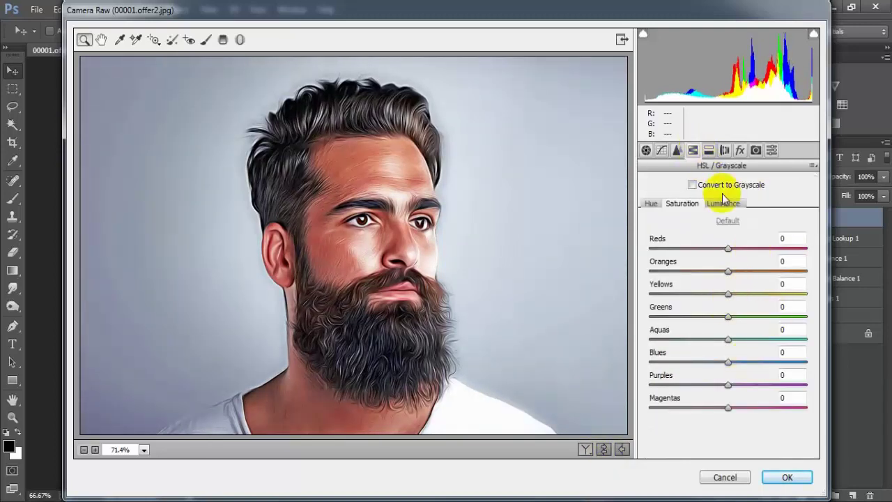
# Show the HSL luminance controls, then add a slight -4 vignette in Effects
pyautogui.click(723, 203)
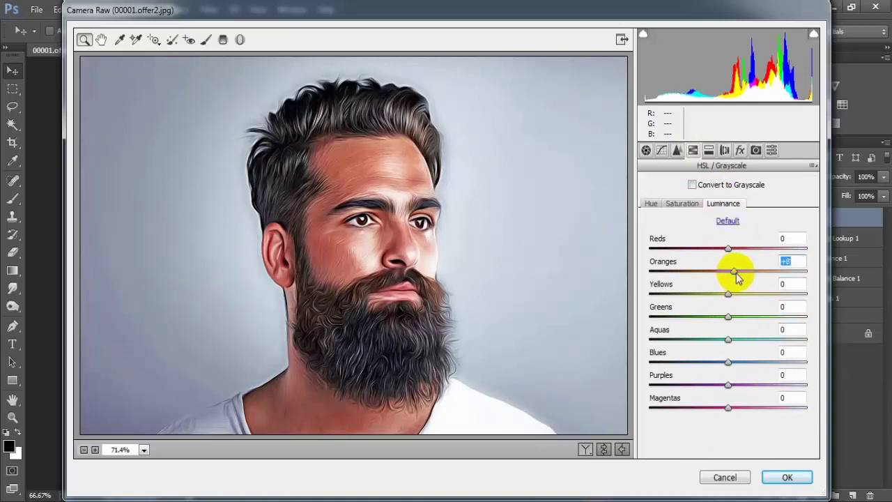
pyautogui.click(740, 150)
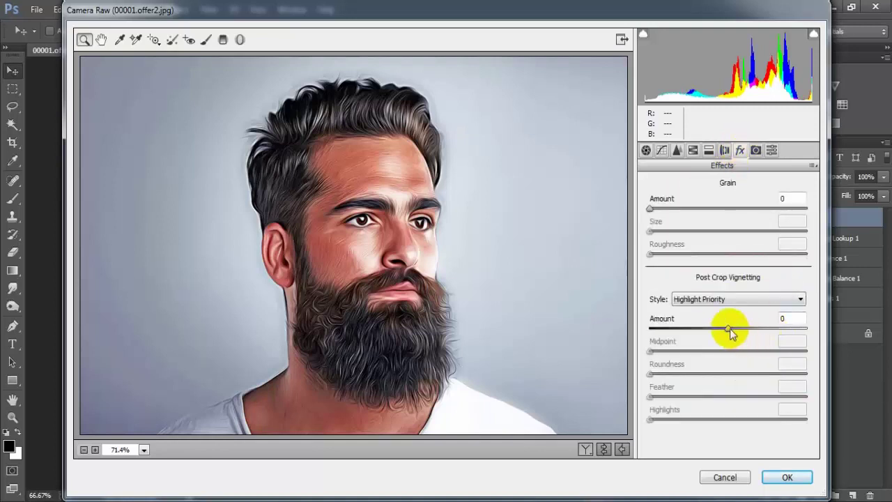
pyautogui.moveTo(729, 333); pyautogui.dragTo(727, 335)
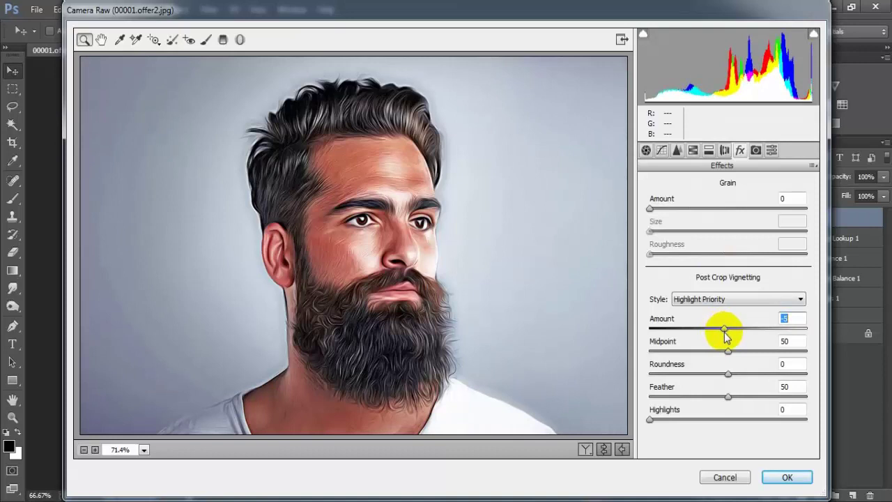
pyautogui.moveTo(725, 336); pyautogui.dragTo(726, 337)
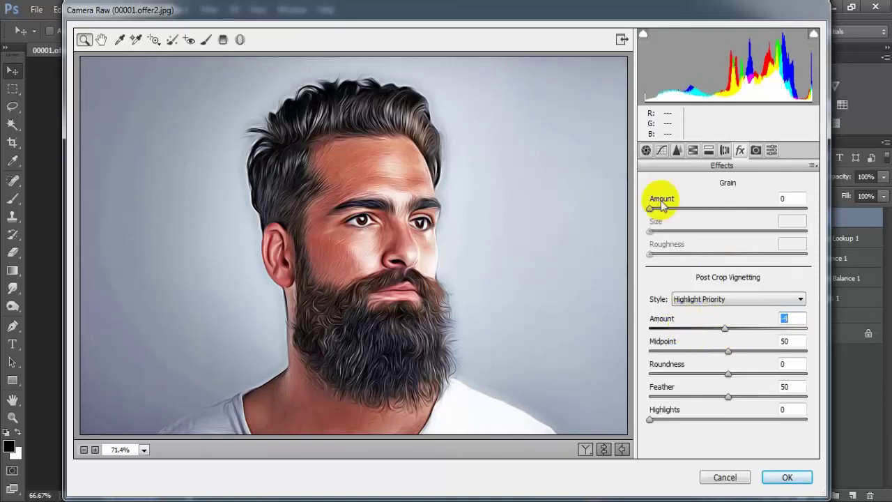
# Compare Before/After, ease Shadows to +25, and apply the Camera Raw Filter to Layer 2
pyautogui.click(646, 150)
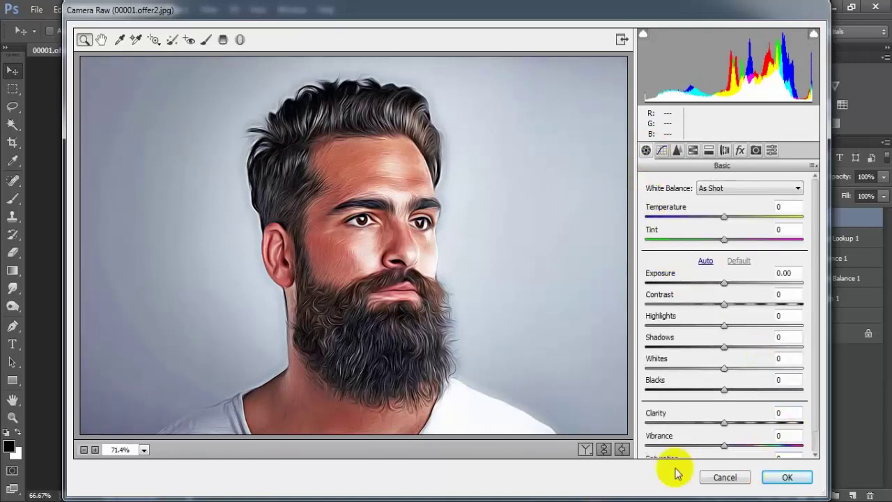
pyautogui.click(603, 450)
pyautogui.click(603, 449)
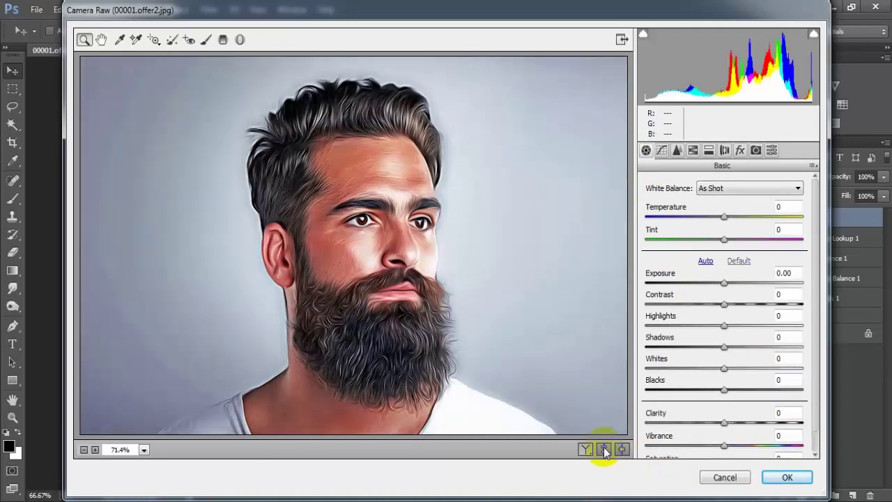
pyautogui.click(604, 449)
pyautogui.click(604, 450)
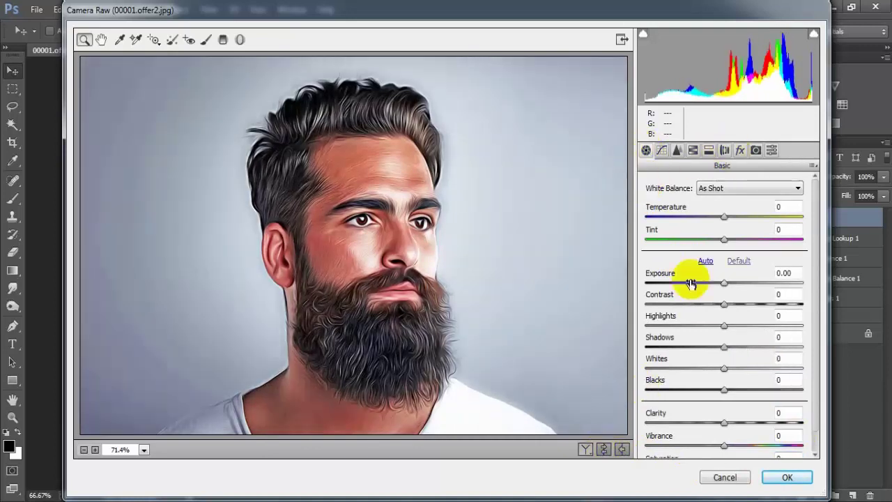
pyautogui.click(604, 450)
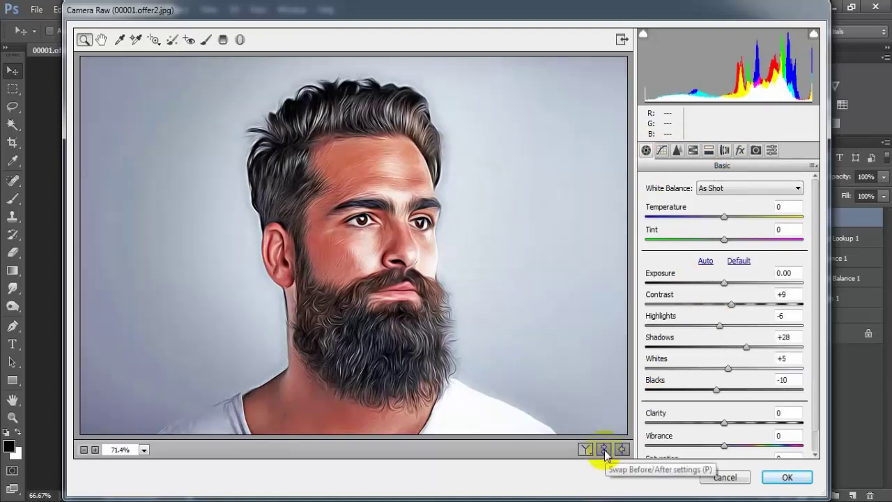
pyautogui.moveTo(745, 351)
pyautogui.mouseDown()
pyautogui.moveTo(732, 352)
pyautogui.moveTo(745, 354)
pyautogui.mouseUp()
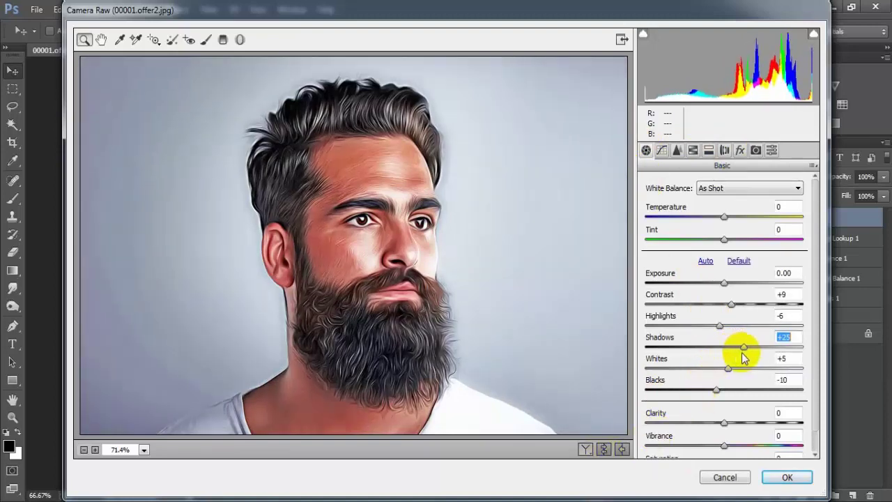
pyautogui.click(788, 478)
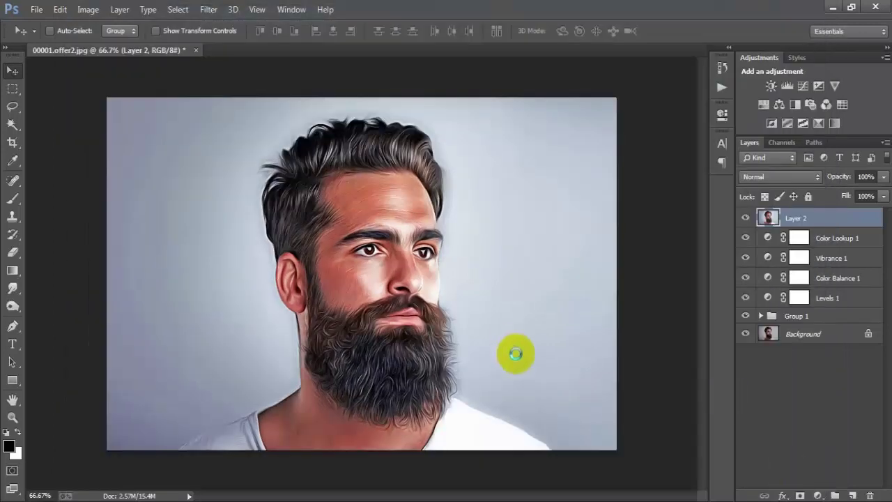
pyautogui.hotkey('ctrl', '1')
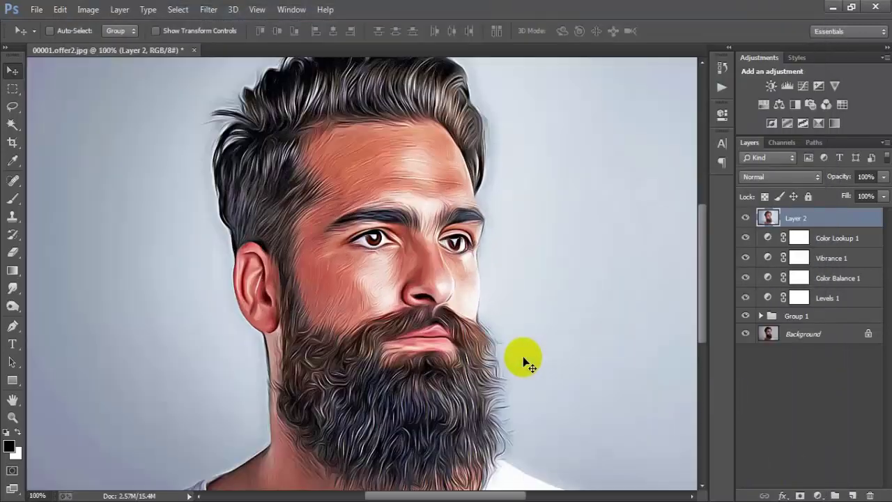
pyautogui.keyDown('alt'); pyautogui.click(745, 335); pyautogui.keyUp('alt')
pyautogui.keyDown('alt'); pyautogui.click(745, 336); pyautogui.keyUp('alt')
pyautogui.keyDown('alt'); pyautogui.click(745, 335); pyautogui.keyUp('alt')
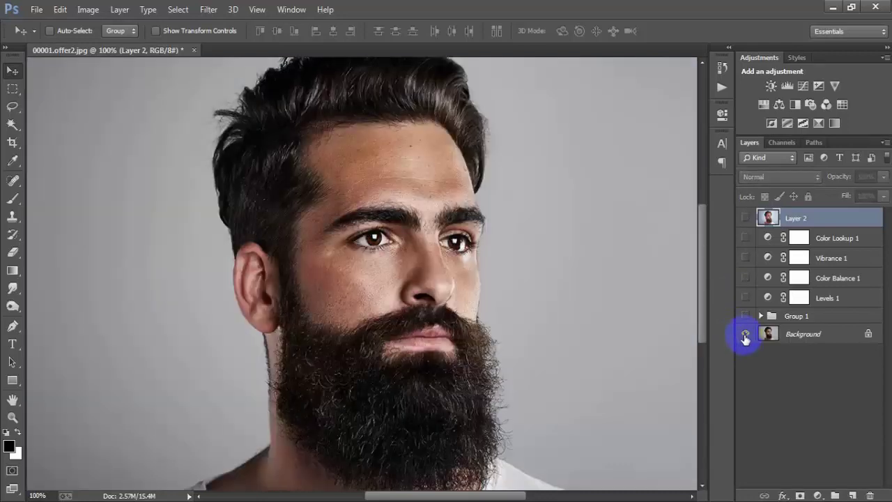
pyautogui.keyDown('alt'); pyautogui.click(745, 337); pyautogui.keyUp('alt')
pyautogui.hotkey('ctrl', '-')
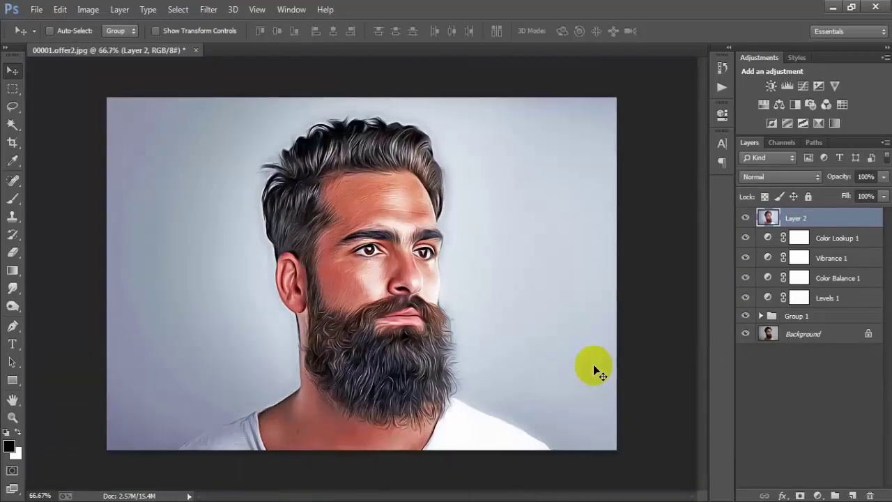
pyautogui.keyDown('alt'); pyautogui.click(744, 335); pyautogui.keyUp('alt')
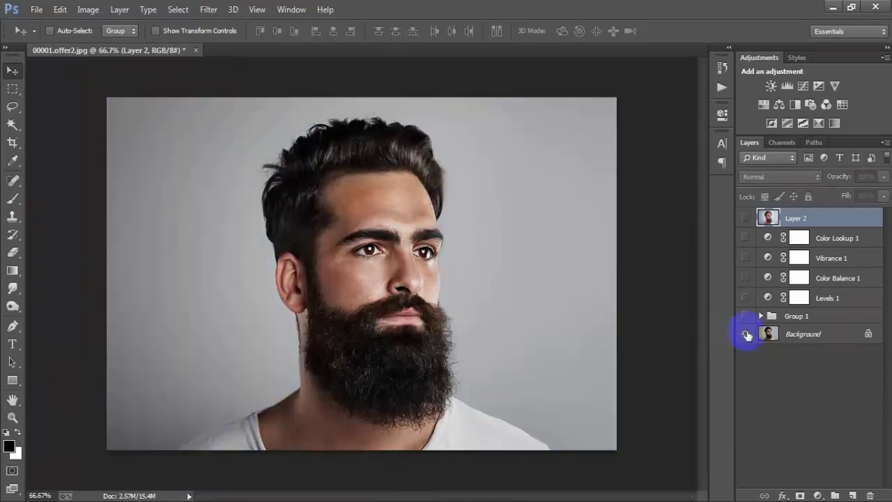
pyautogui.keyDown('alt'); pyautogui.click(745, 334); pyautogui.keyUp('alt')
pyautogui.keyDown('alt'); pyautogui.click(746, 335); pyautogui.keyUp('alt')
pyautogui.keyDown('alt'); pyautogui.click(746, 335); pyautogui.keyUp('alt')
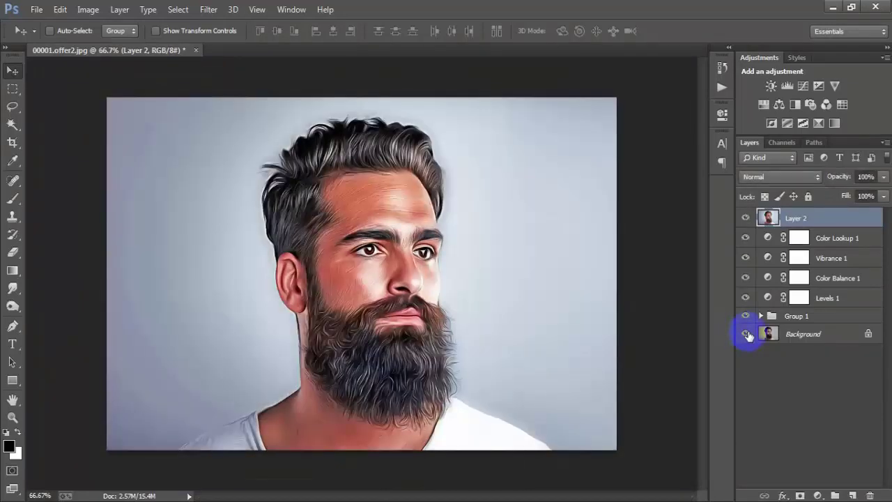
pyautogui.keyDown('alt'); pyautogui.click(747, 335); pyautogui.keyUp('alt')
pyautogui.keyDown('alt'); pyautogui.click(746, 336); pyautogui.keyUp('alt')
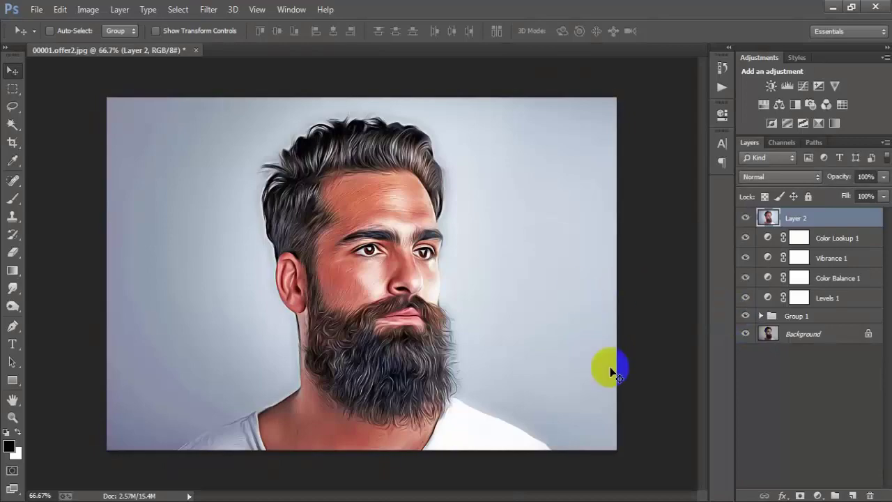